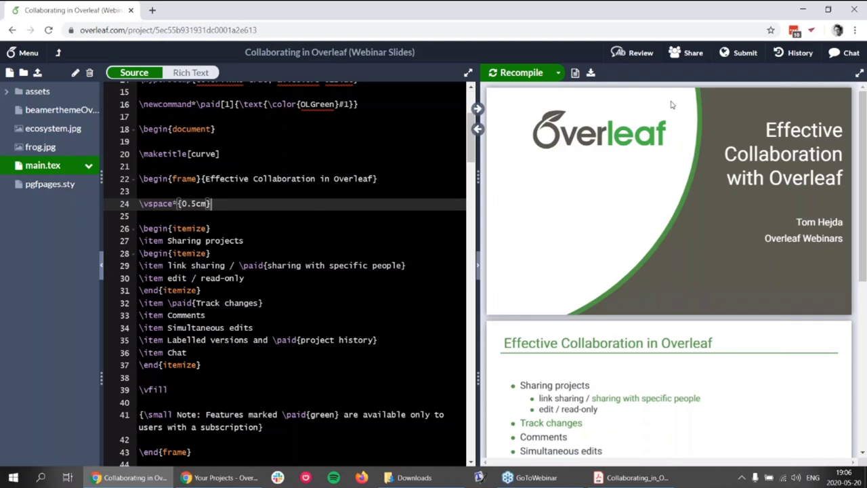
Turn on link sharing in the project's sharing settings and turn it off again
left_click(677, 53)
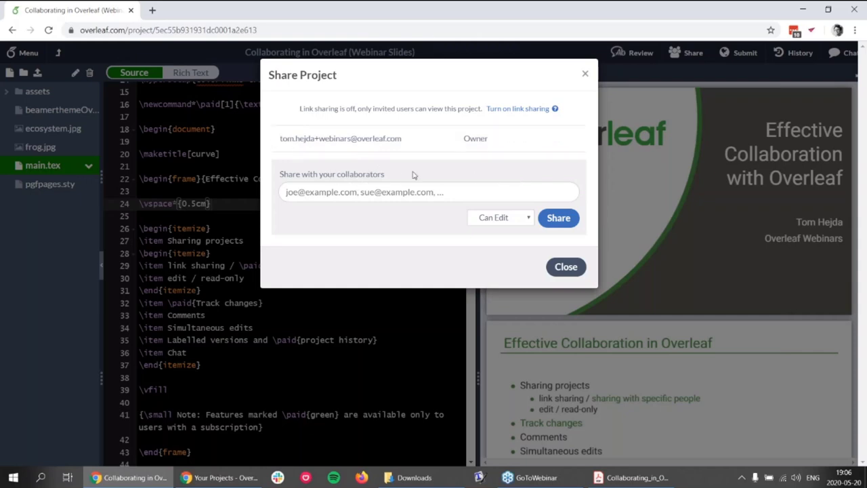
left_click(521, 109)
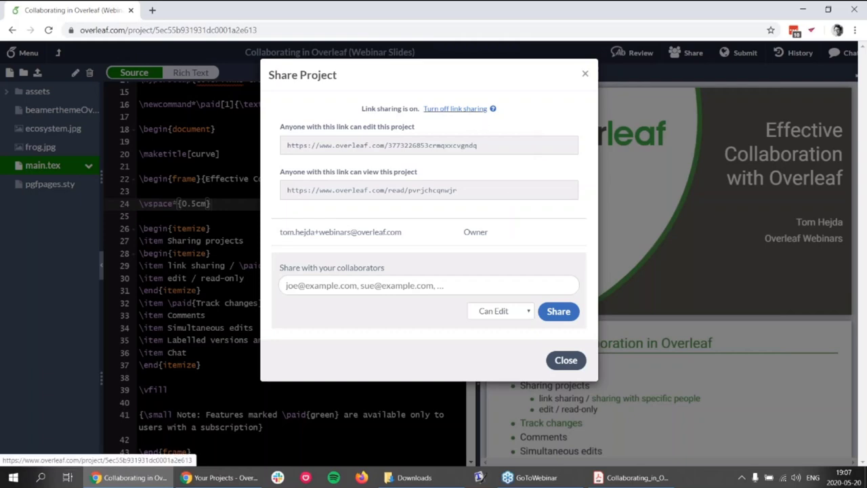
left_click(465, 109)
Invite the collaborator to the project by e-mail address with the Can Edit permission
left_click(415, 196)
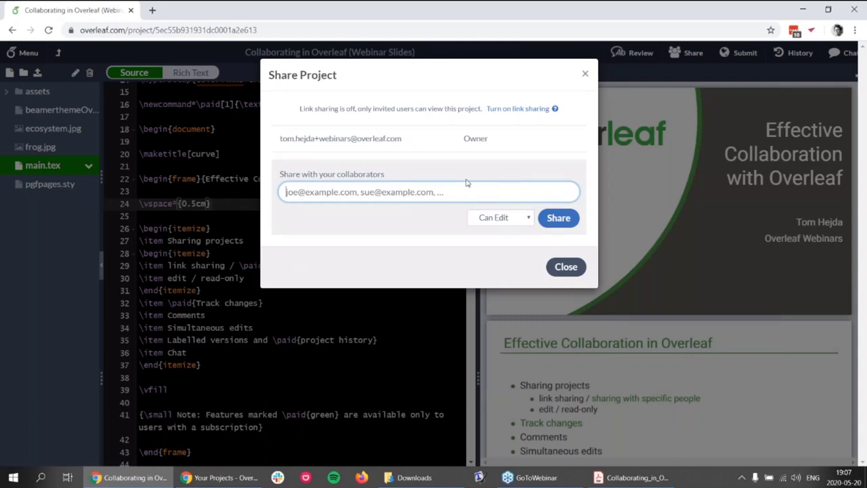
type("jerry")
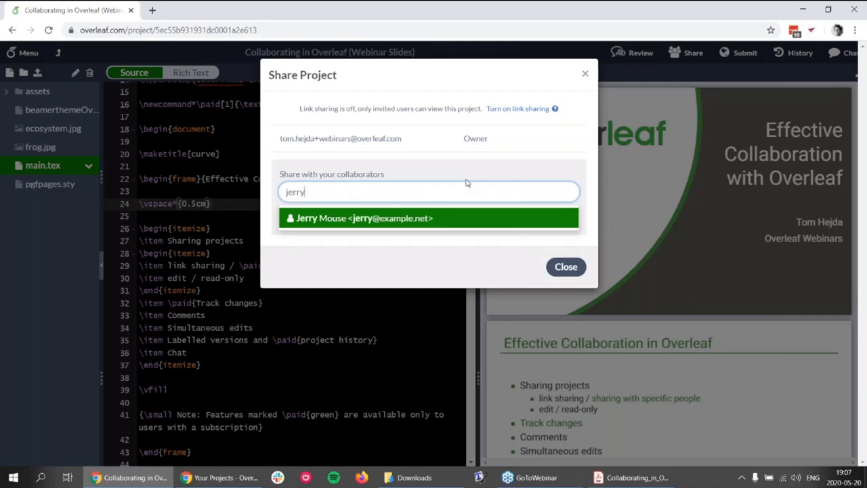
type("@e")
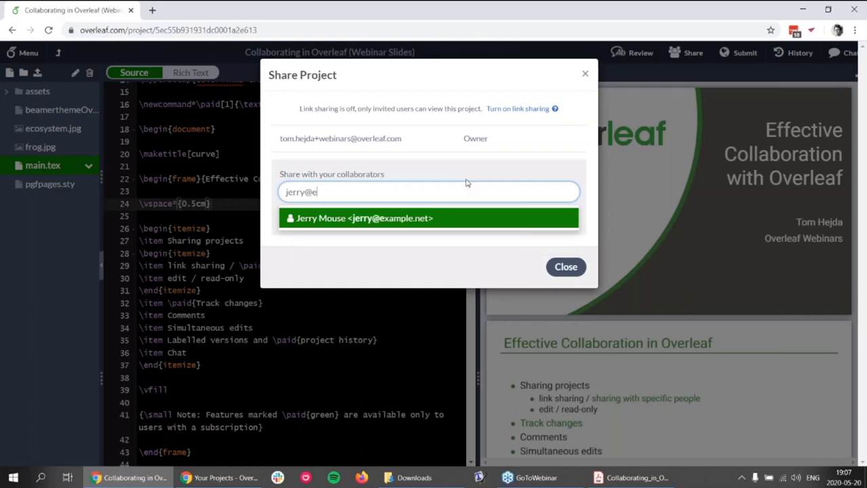
type("xample.net")
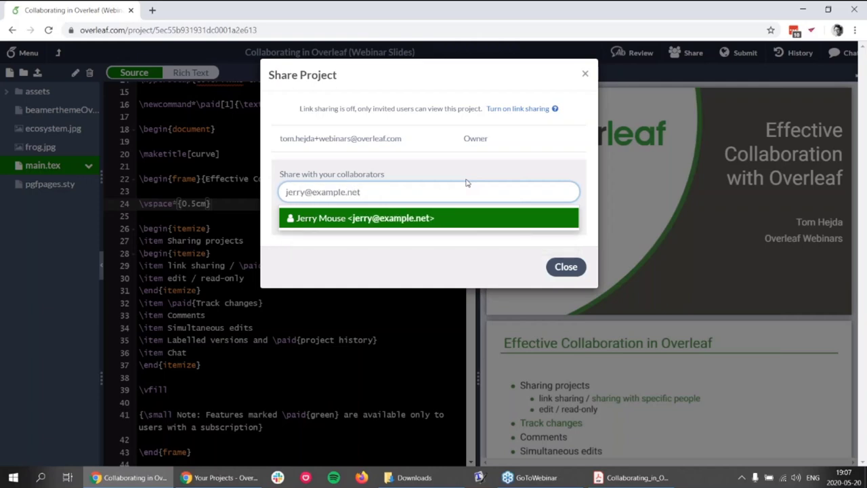
left_click(421, 217)
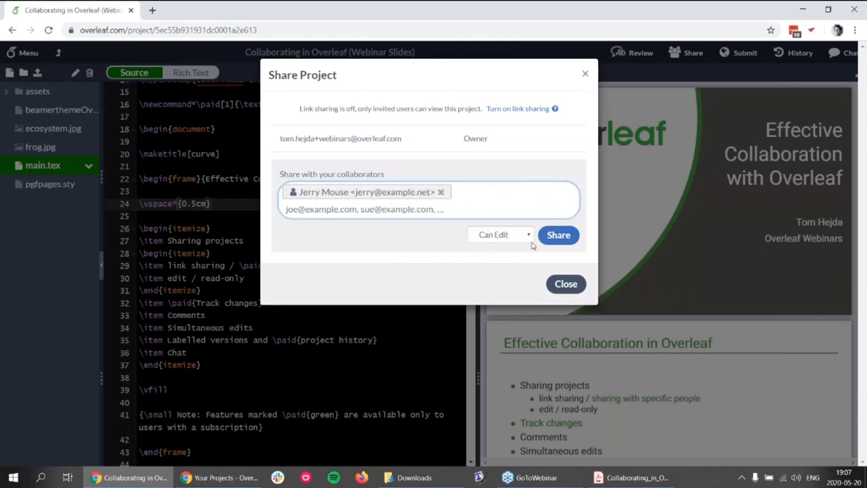
left_click(560, 236)
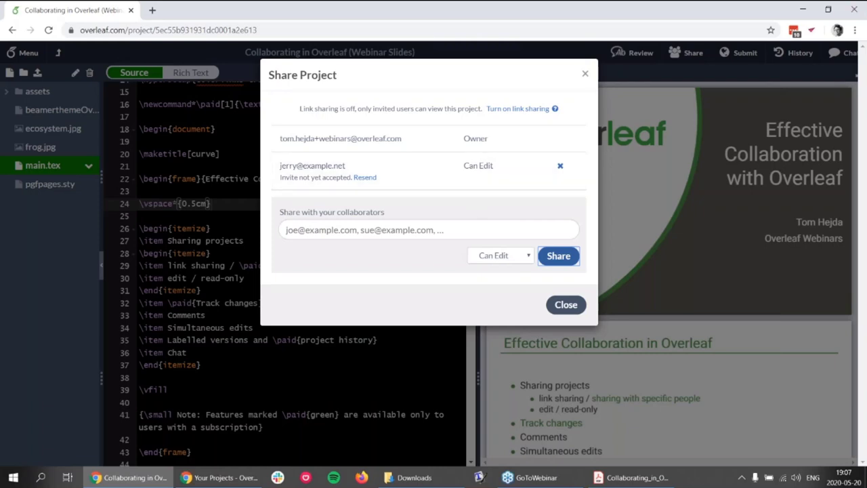
Switch to the collaborator's browser window to accept the invitation, and return to check who is online in the project
key("alt+Tab")
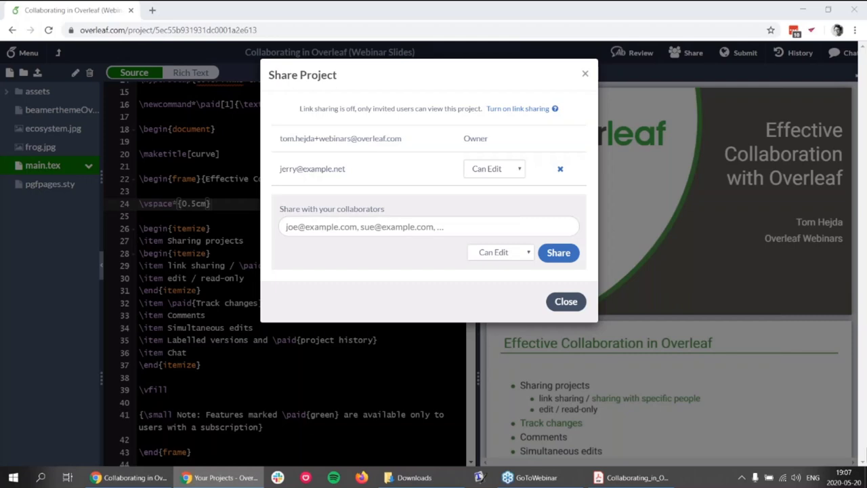
key("alt+Tab")
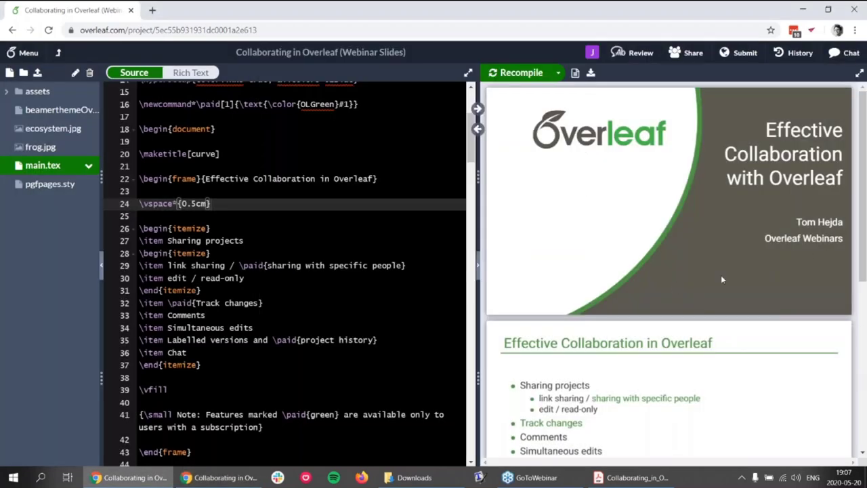
mouse_move(592, 58)
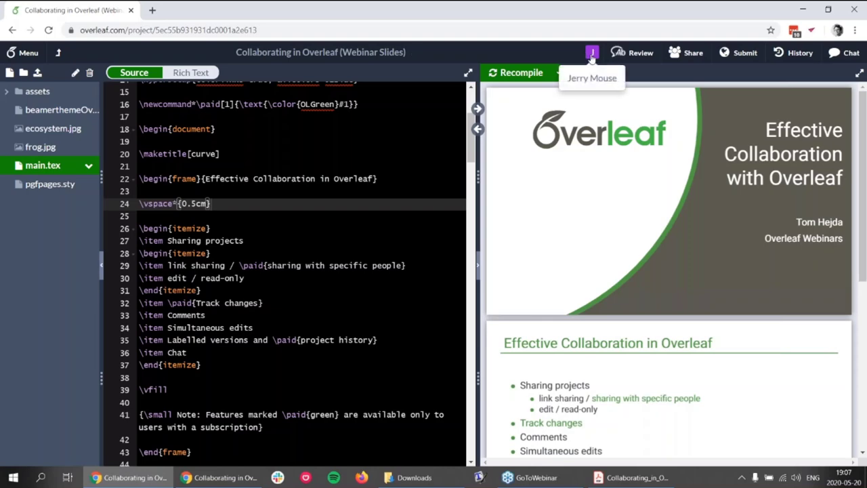
Change the "Chat" list item to "Nice chat" from the collaborator's window, and jump to the collaborator's cursor in main.tex
scroll(283, 245, "up", 5)
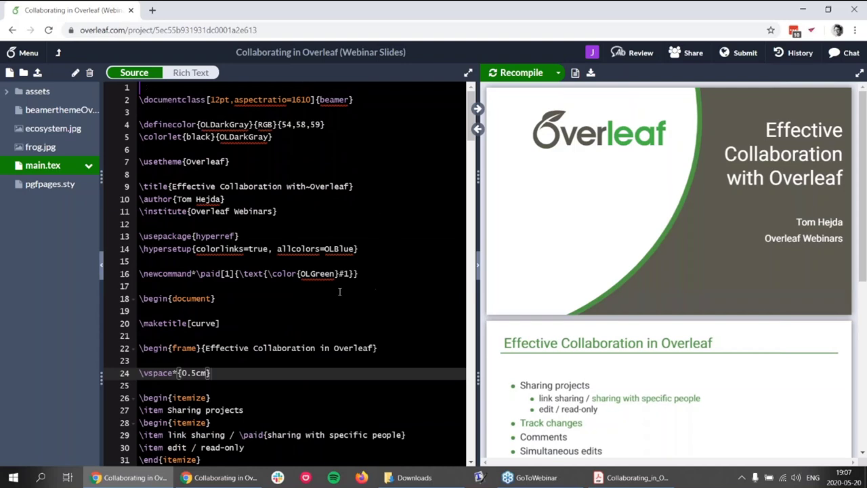
scroll(664, 281, "down", 3)
scroll(664, 281, "up", 2)
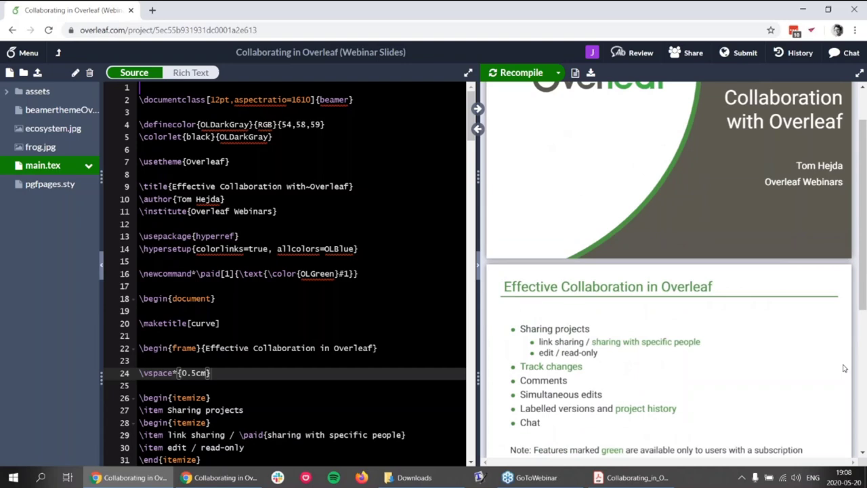
key("alt+Tab")
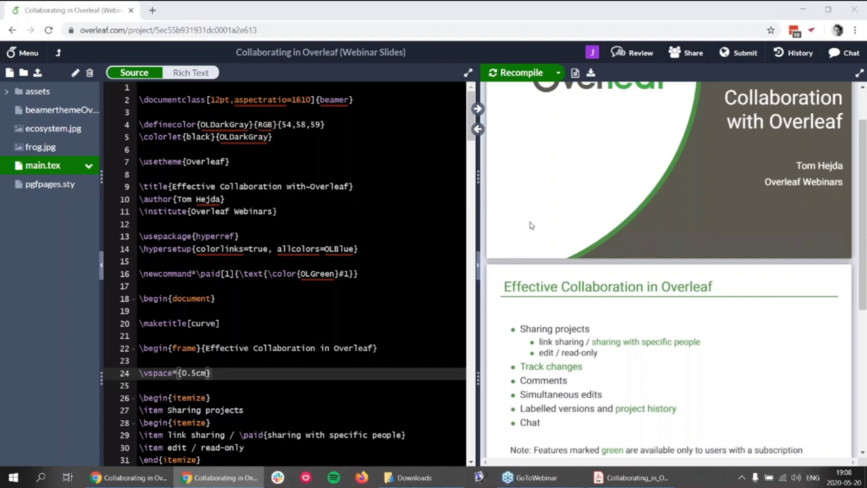
left_click(592, 53)
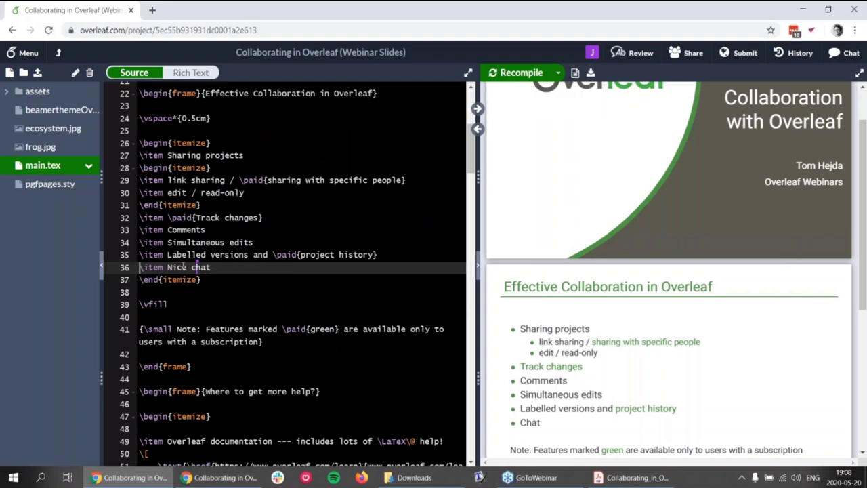
left_click(219, 267)
Turn on track changes for everyone in the project and close the review view
left_click(633, 53)
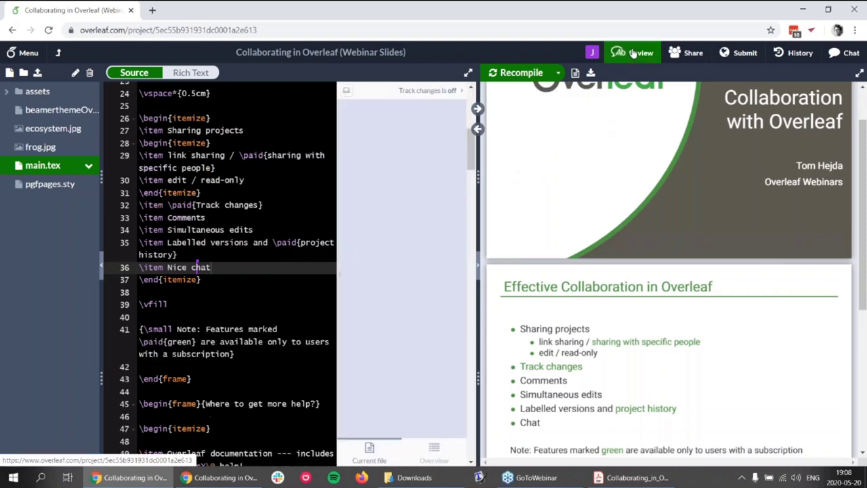
left_click(439, 94)
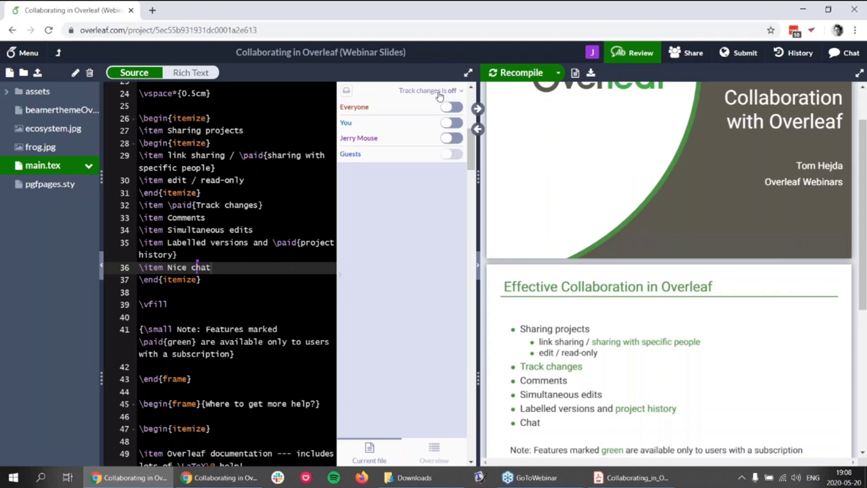
left_click(452, 107)
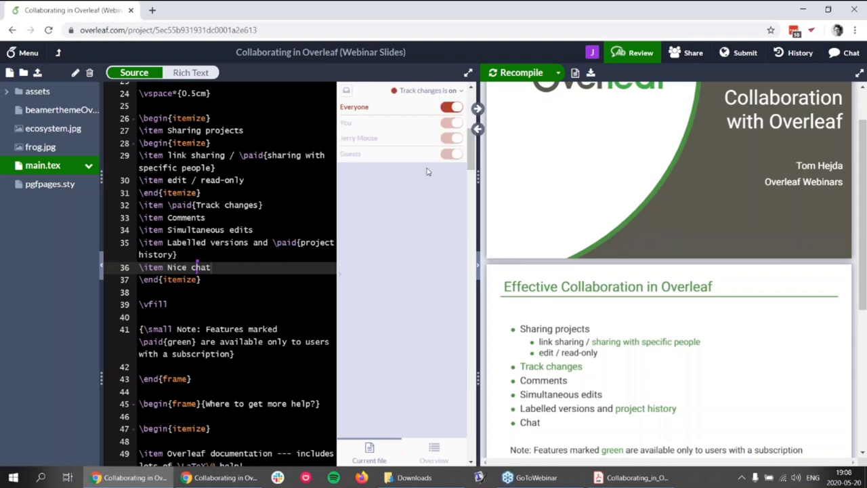
left_click(279, 179)
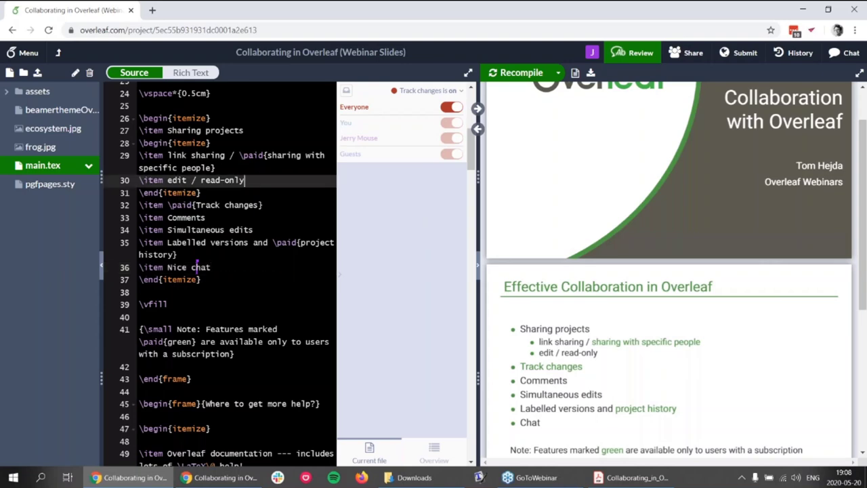
left_click(633, 53)
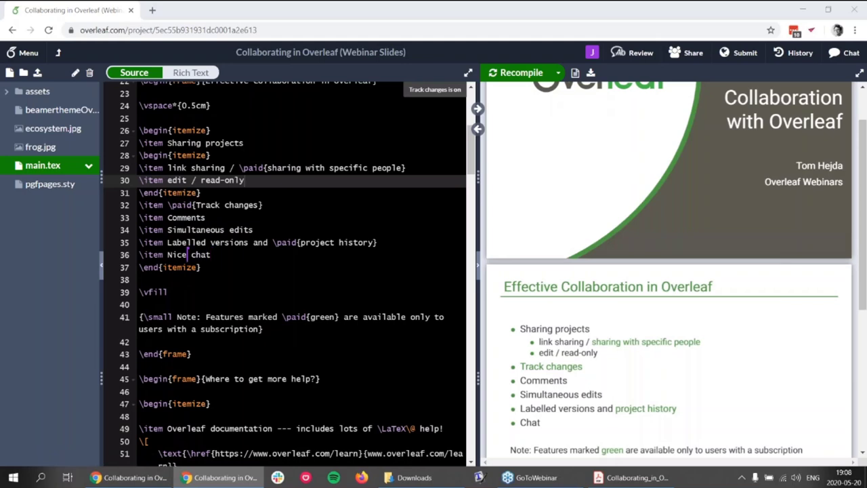
Replace "Nice chat" with "Chat" as a tracked change from the collaborator's window and accept the change
left_click_drag(195, 255, 168, 255)
type("C")
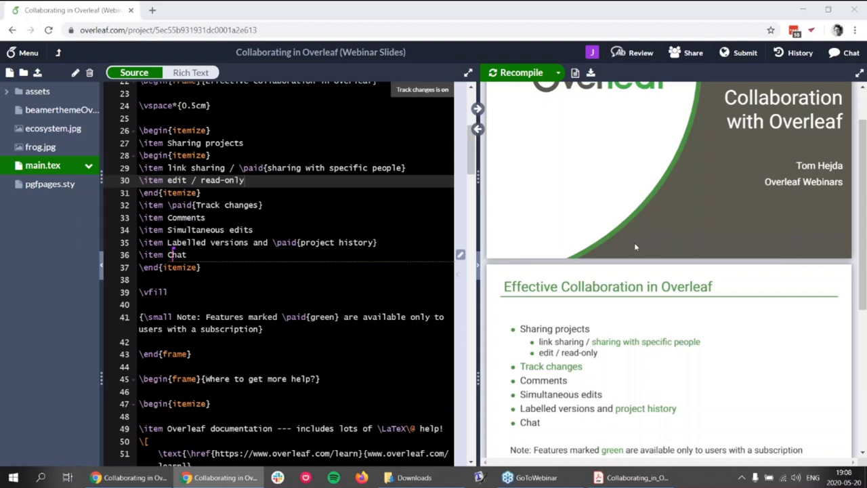
mouse_move(461, 256)
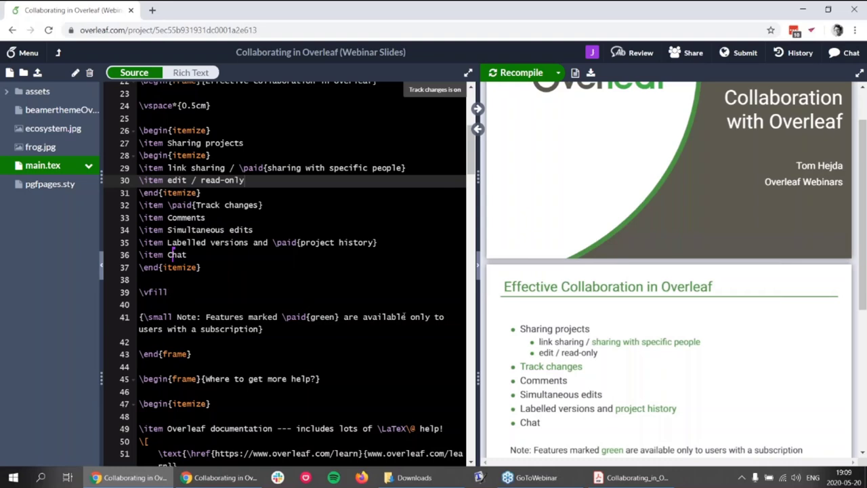
Add "and track changes" after "Comments" on line 33 from the collaborator's window, and reject the tracked change
key("alt+Tab")
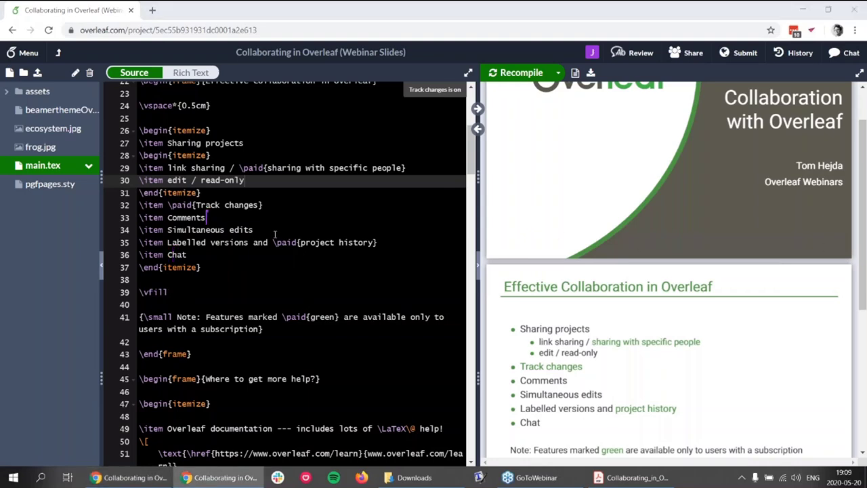
type("and track changes")
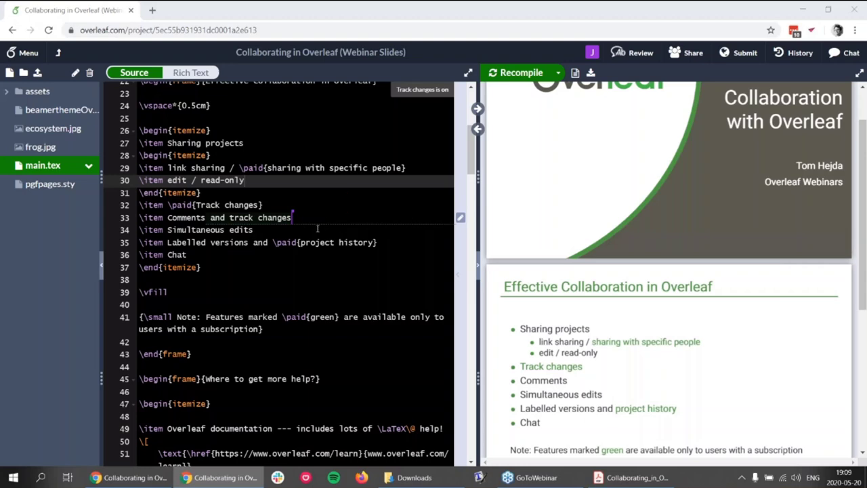
mouse_move(461, 220)
left_click(460, 218)
left_click(373, 239)
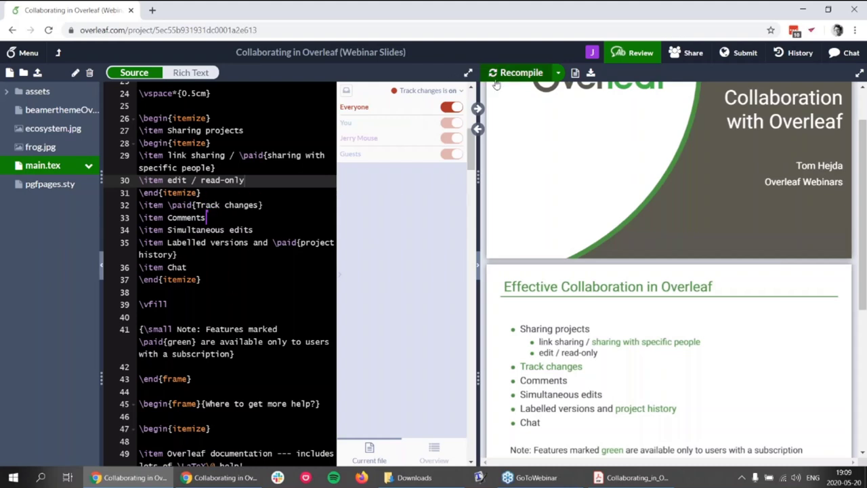
left_click(630, 54)
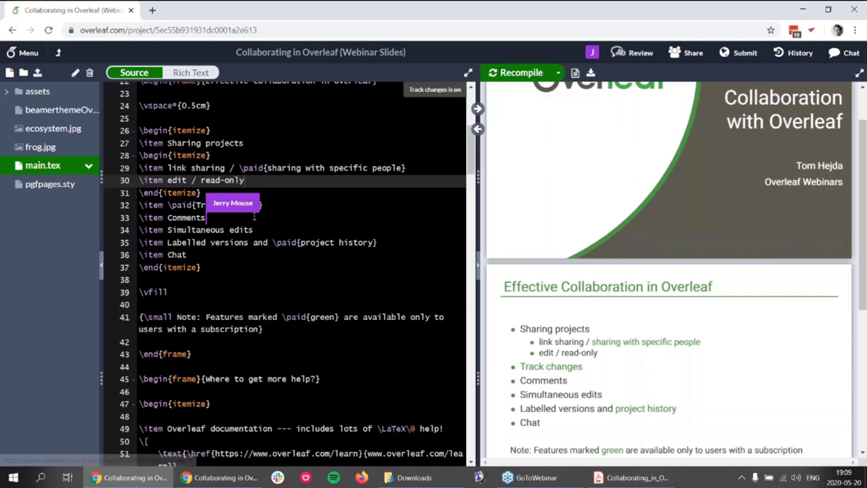
Add a comment on "Simultaneous edits" in line 34 asking the collaborator by name to "please expand on this."
left_click(257, 219)
left_click(267, 231)
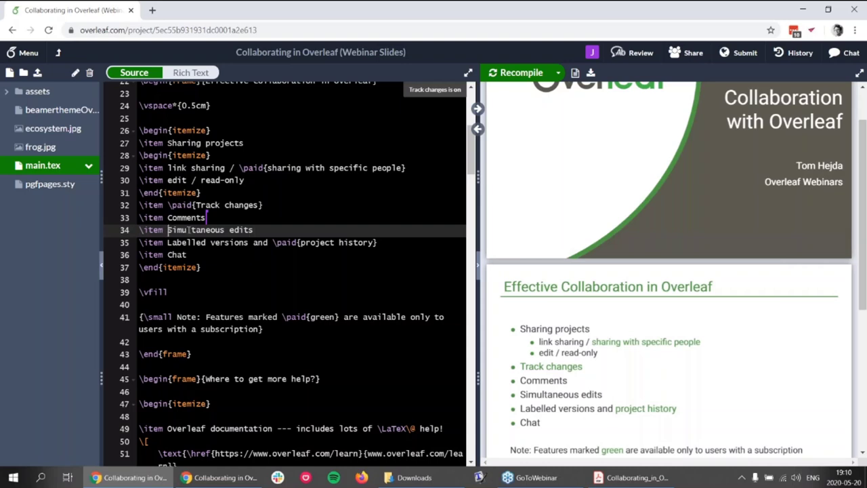
left_click(168, 230, "shift")
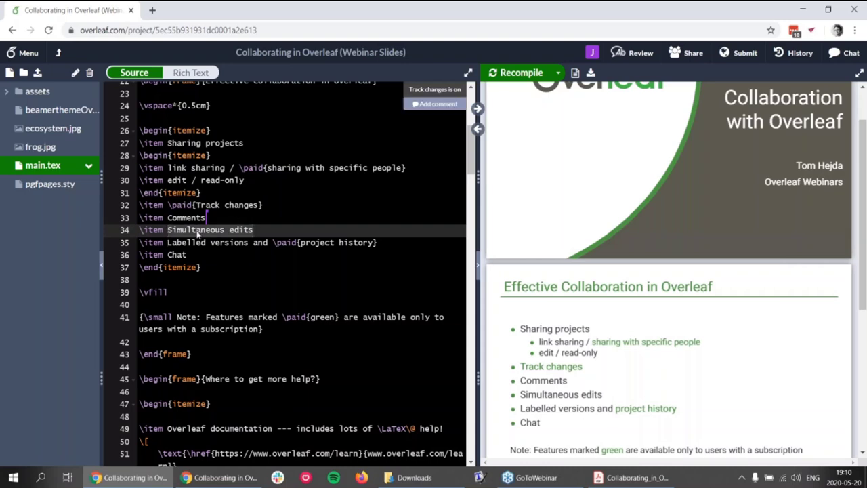
left_click(431, 105)
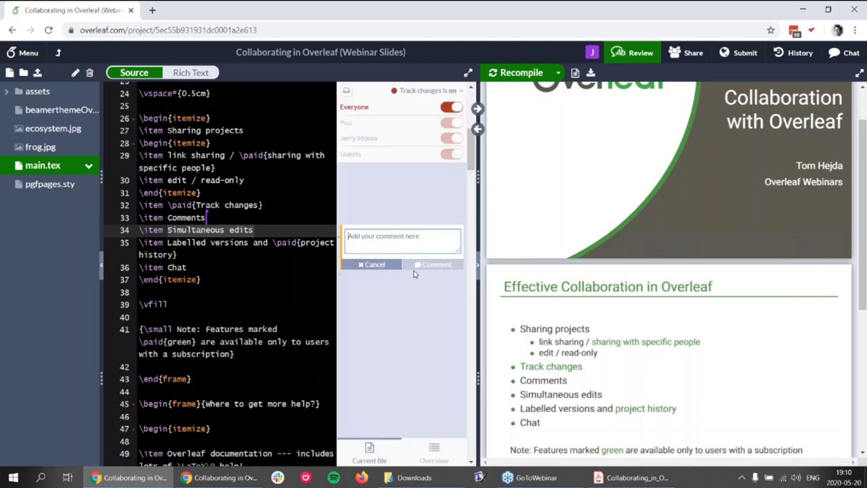
type("Jerry please")
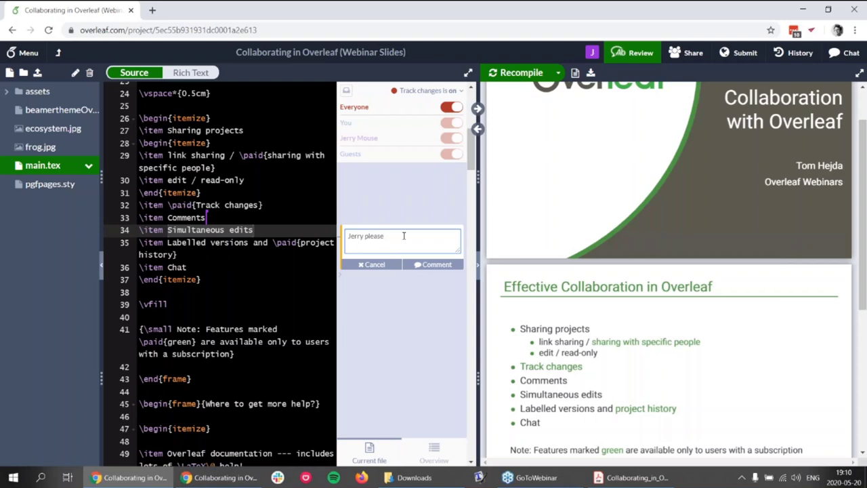
type(" expand on this.")
key("Return")
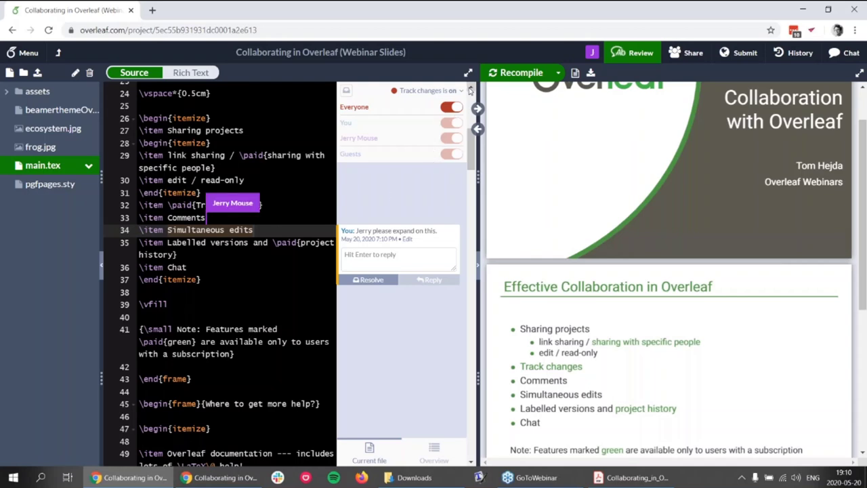
left_click(627, 54)
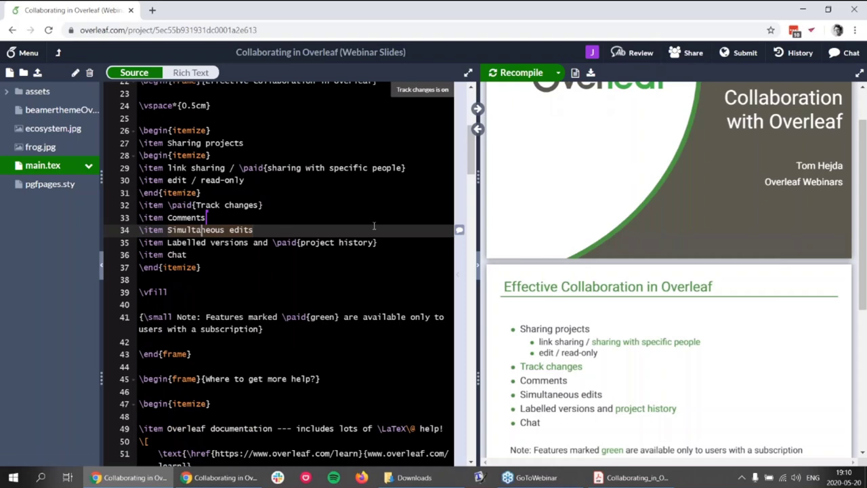
Reply "Ok I'll do it tomorrow." to the comment from the collaborator's window, and open the comment thread beside the source
mouse_move(461, 230)
key("alt+Tab")
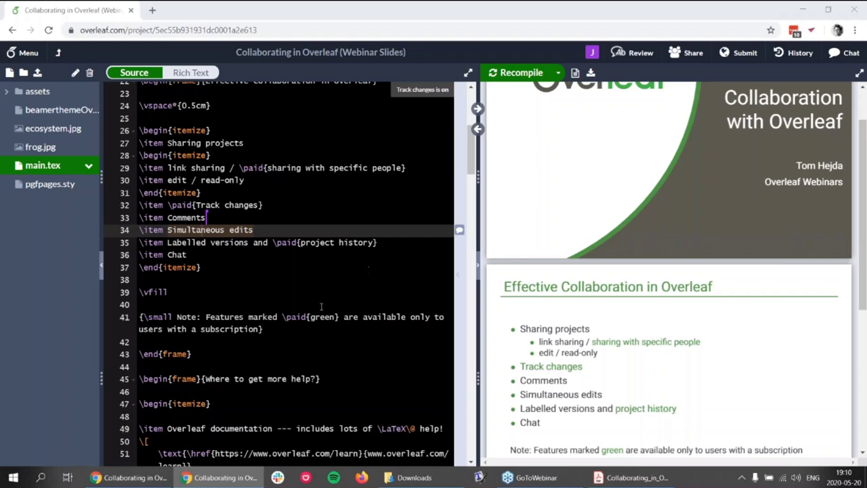
left_click(459, 229)
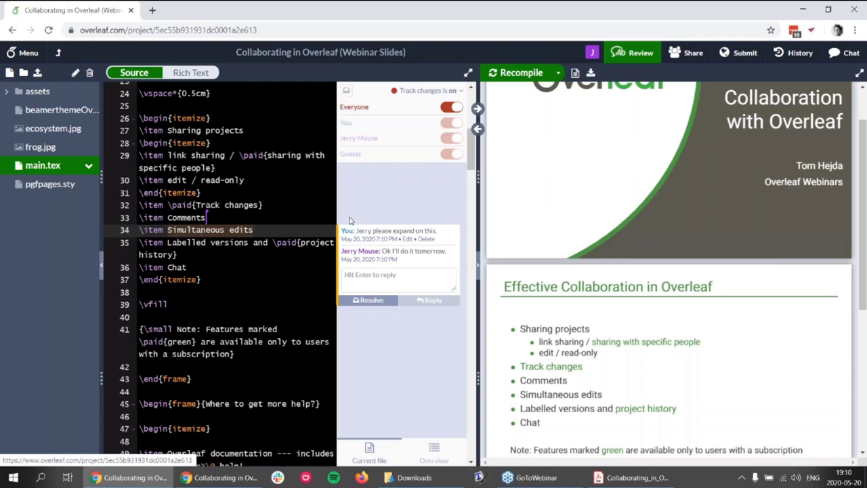
left_click_drag(167, 155, 228, 156)
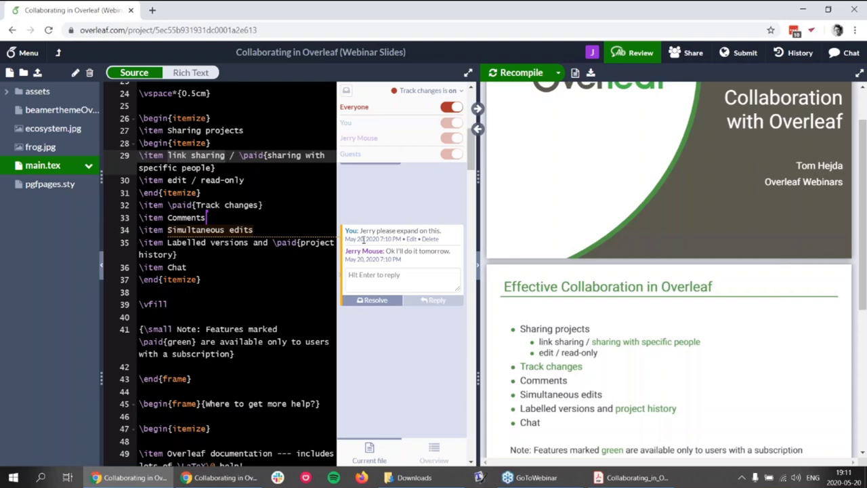
Add the comment "rndom comment" to "link sharing" on line 29
left_click(624, 54)
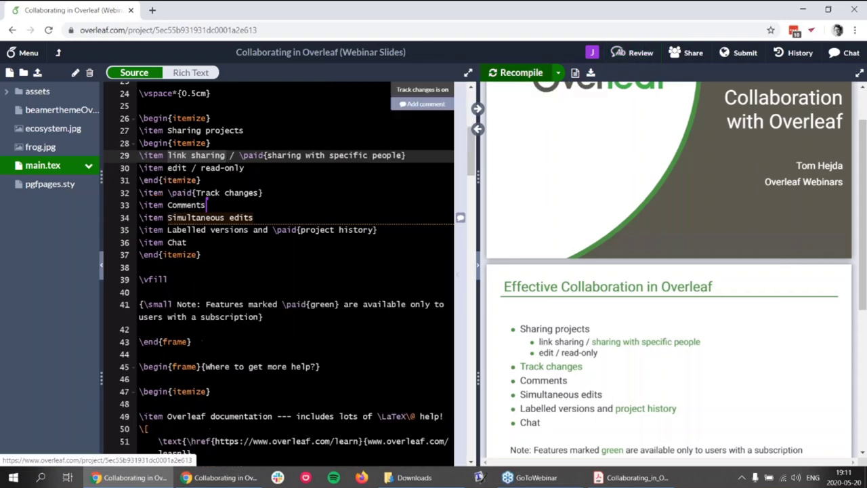
left_click(415, 105)
type("Hi")
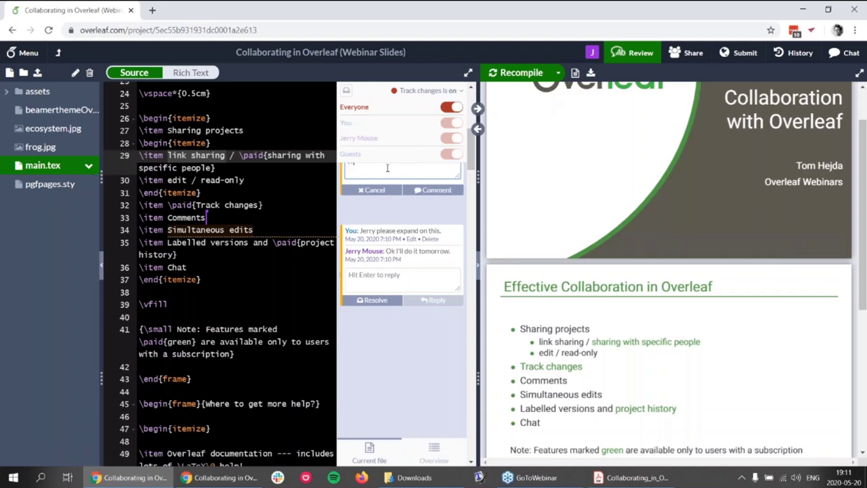
key("Return")
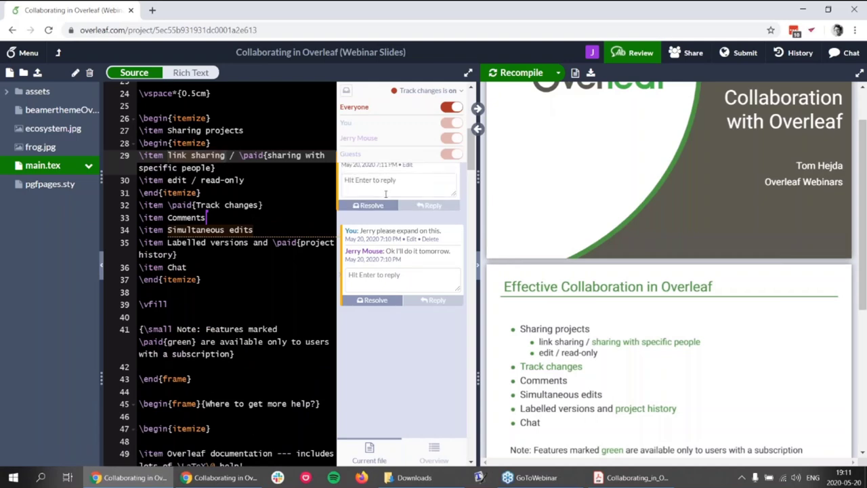
Resolve the comment on "link sharing" and delete it from the resolved comments
left_click(371, 205)
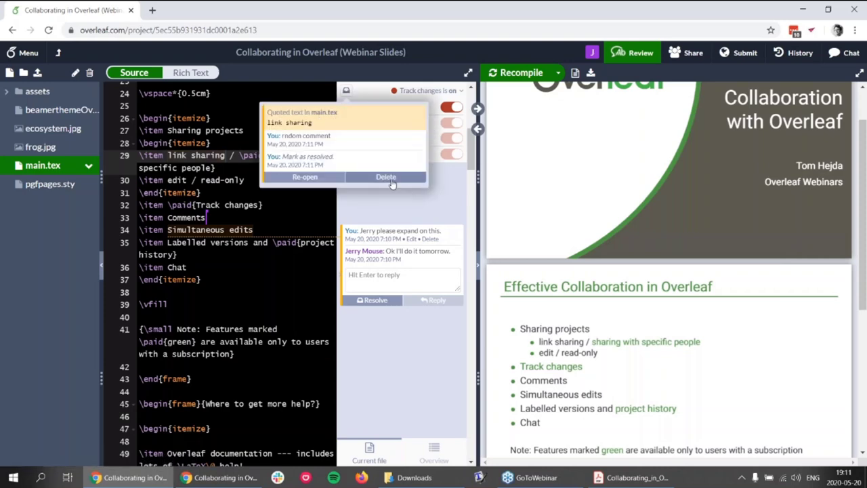
left_click(386, 177)
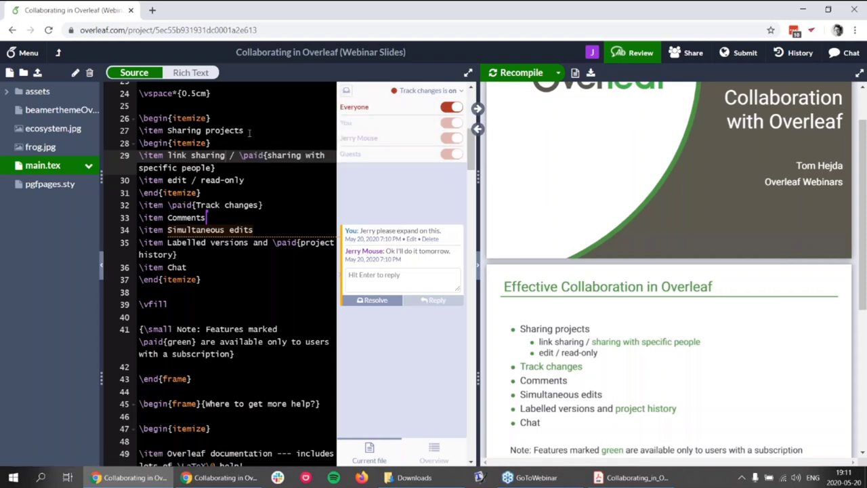
left_click(645, 52)
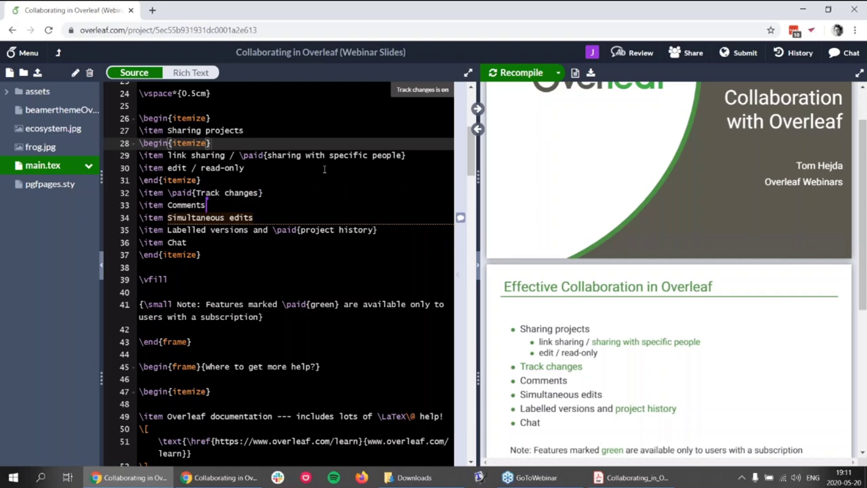
Add "(works on free version of Overleaf)" after "Comments" on line 33, and insert "well" after "works" from the collaborator's window
left_click(224, 204)
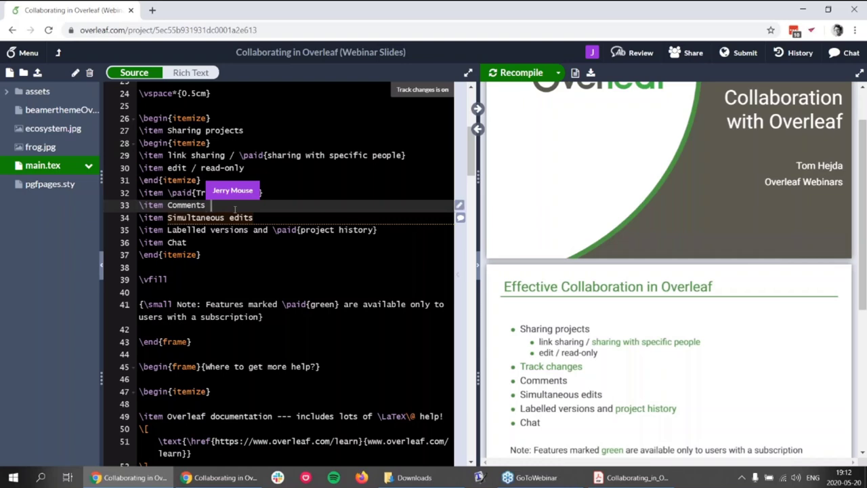
type("(work")
key("BackSpace")
type("s on free version of ")
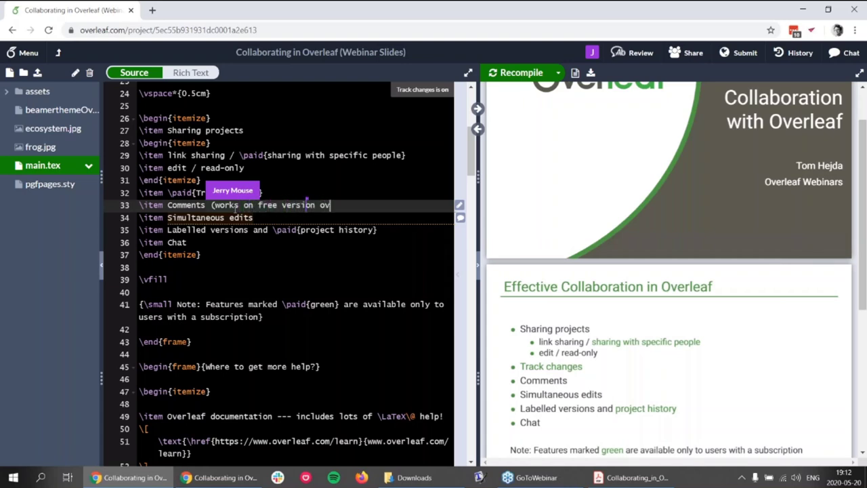
type("Overleaf)")
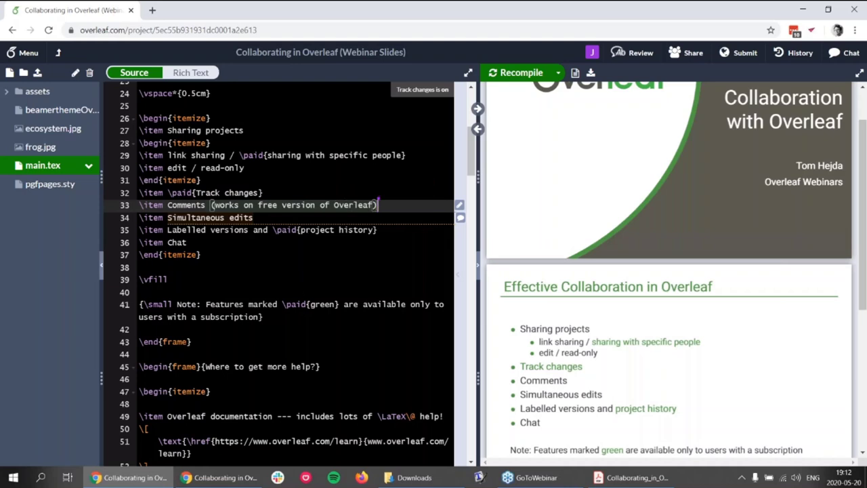
key("alt+Tab")
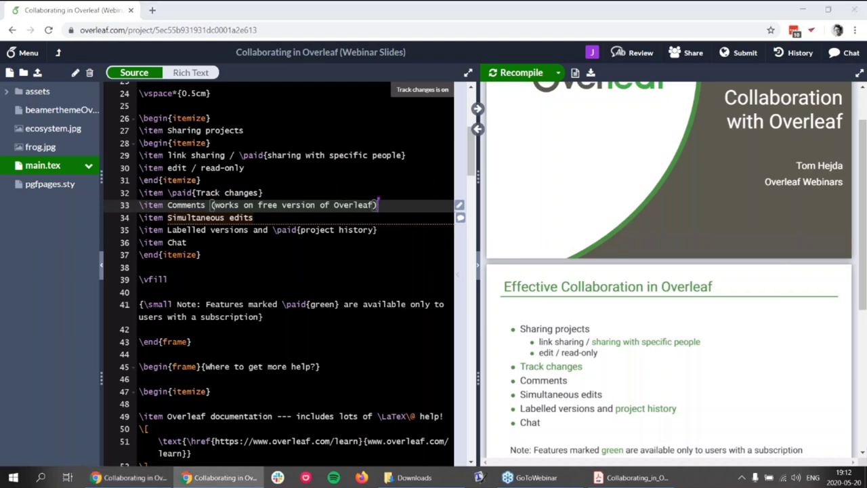
type("well")
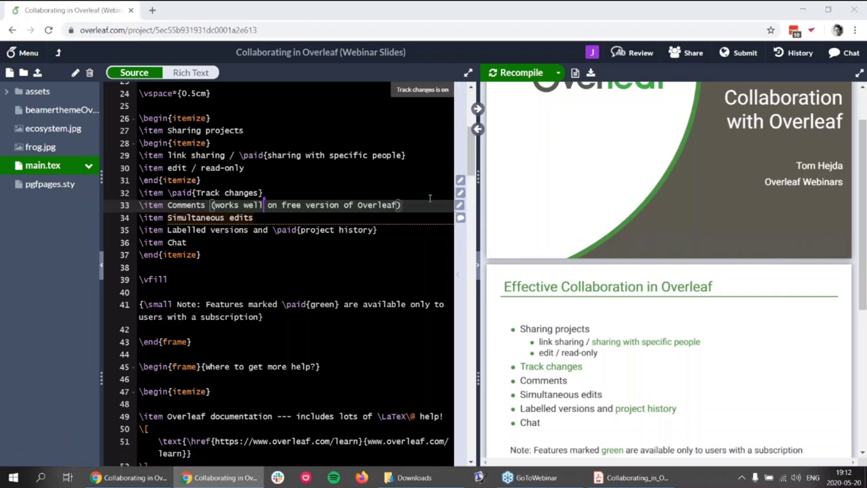
Accept the tracked additions from both authors on line 33 and close the review view
left_click(460, 193)
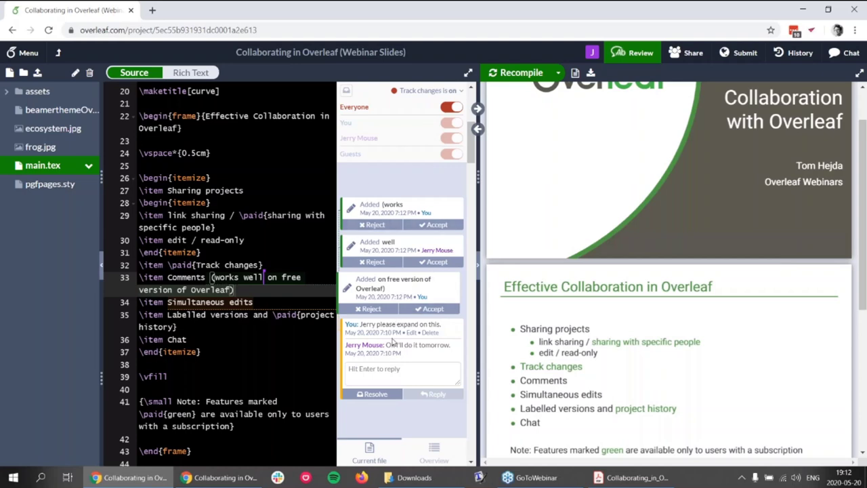
left_click(428, 226)
left_click(434, 263)
left_click(434, 310)
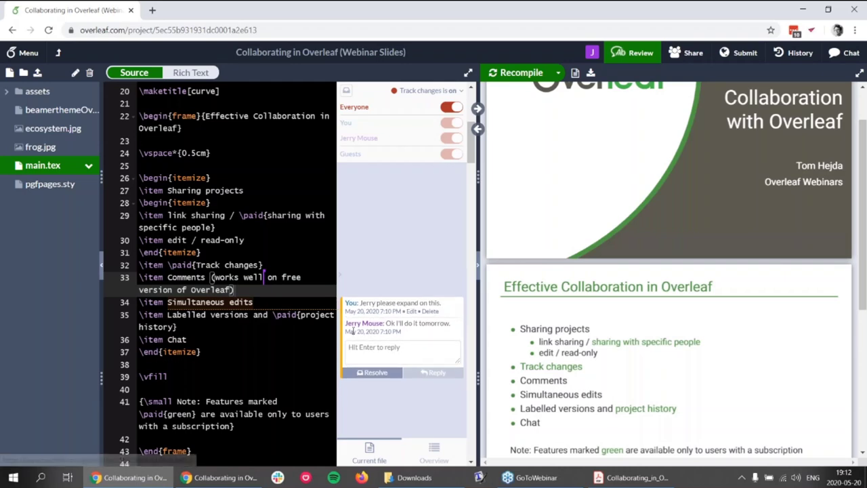
left_click(629, 54)
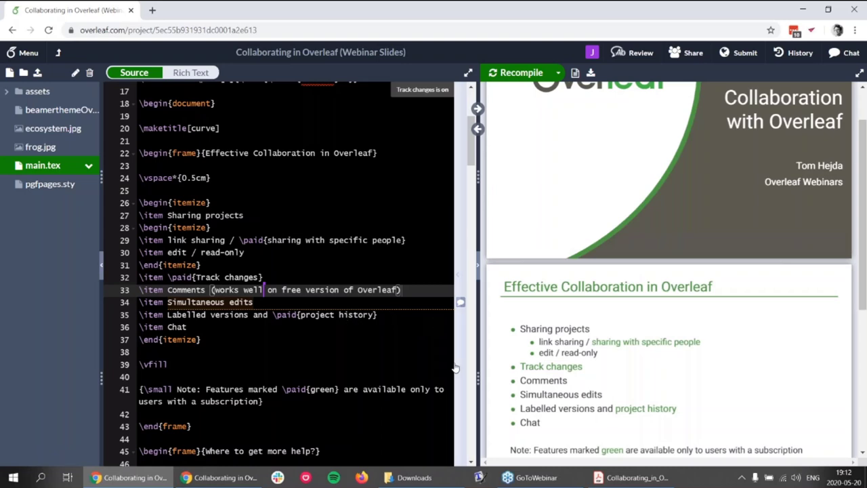
Open the project history and examine main.tex as it was in the 6:43 pm version
left_click(273, 304)
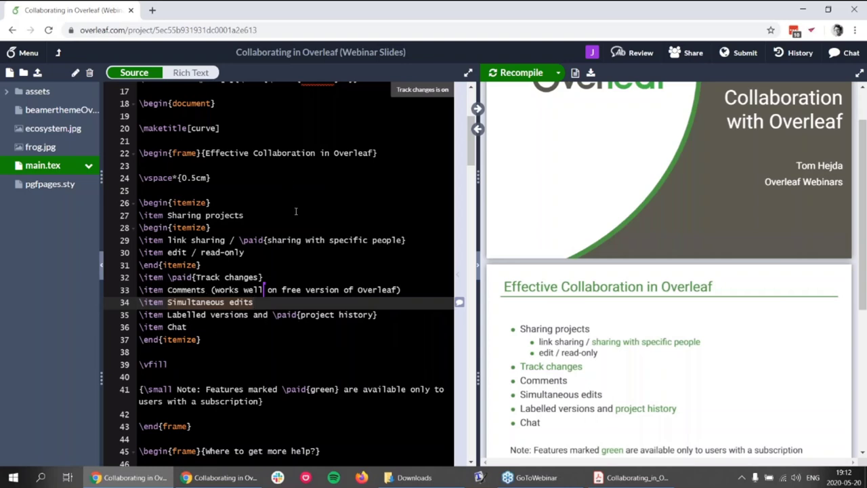
scroll(295, 211, "up", 1)
scroll(295, 212, "down", 1)
left_click(798, 56)
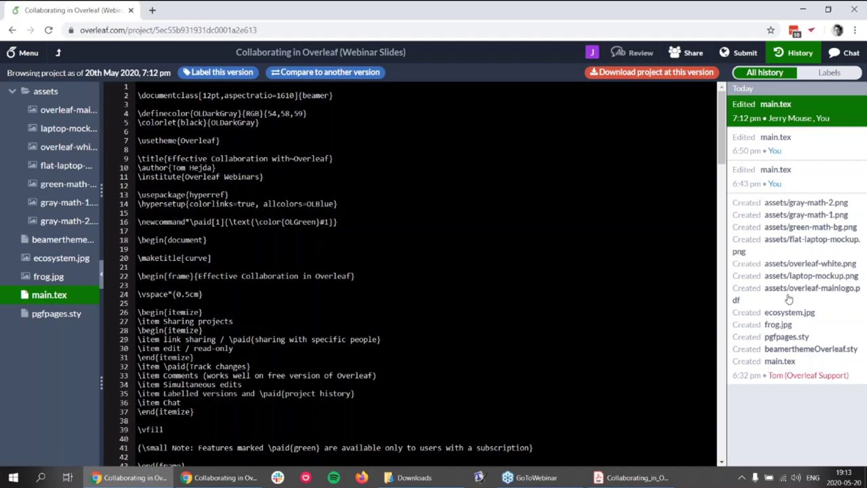
left_click(791, 184)
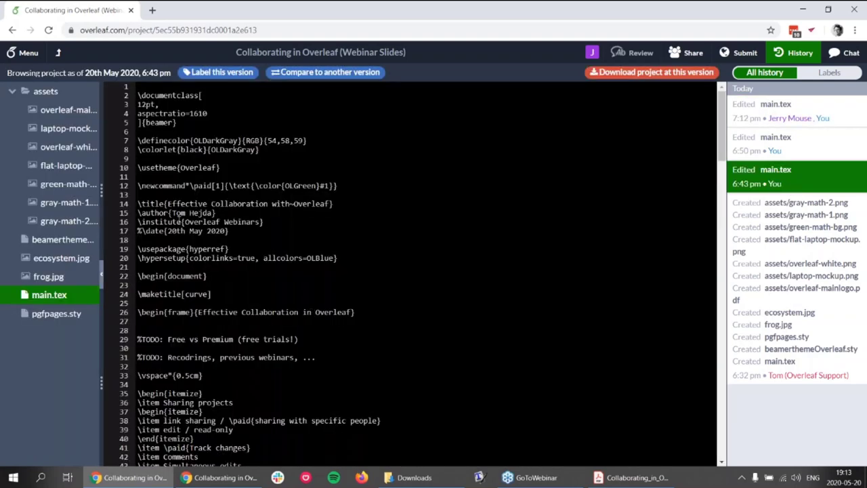
scroll(238, 198, "down", 10)
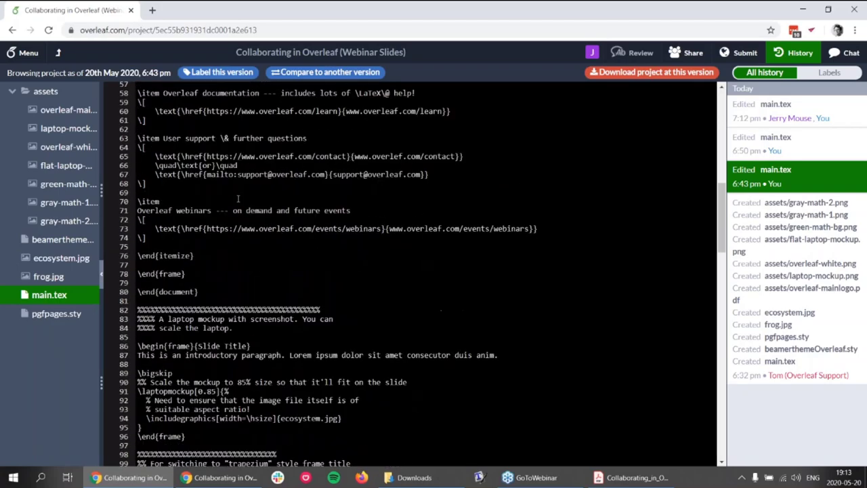
scroll(238, 198, "down", 2)
scroll(305, 224, "up", 12)
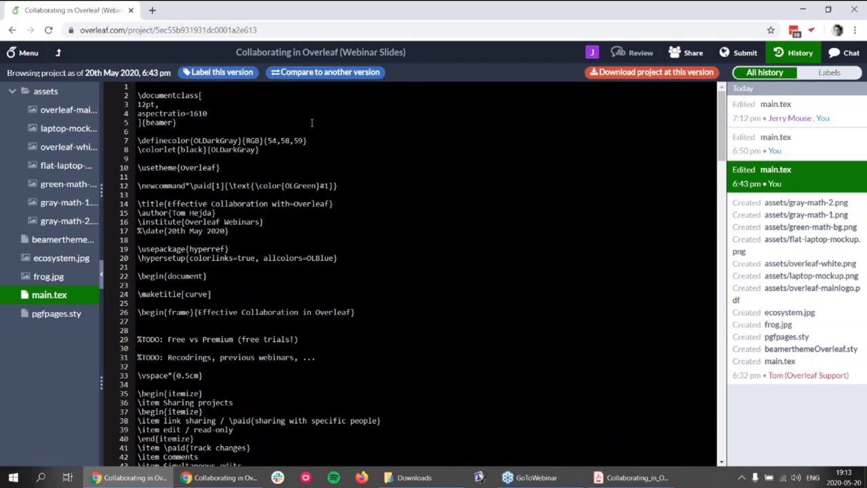
Compare versions across the 6:43 pm to 7:12 pm edits and review the highlighted changes in main.tex
left_click(330, 71)
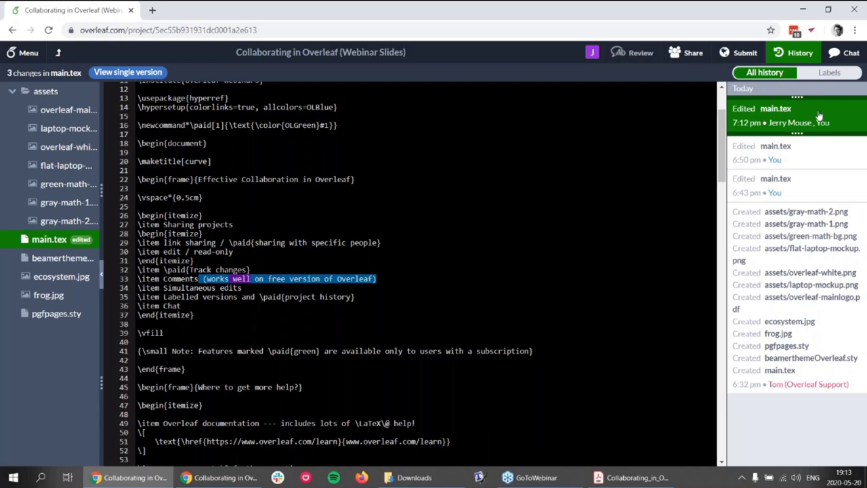
left_click_drag(797, 136, 798, 191)
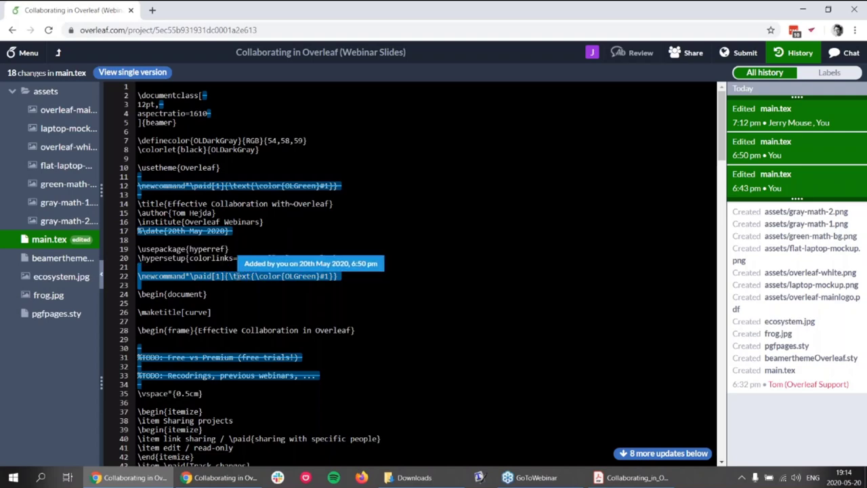
scroll(235, 276, "down", 5)
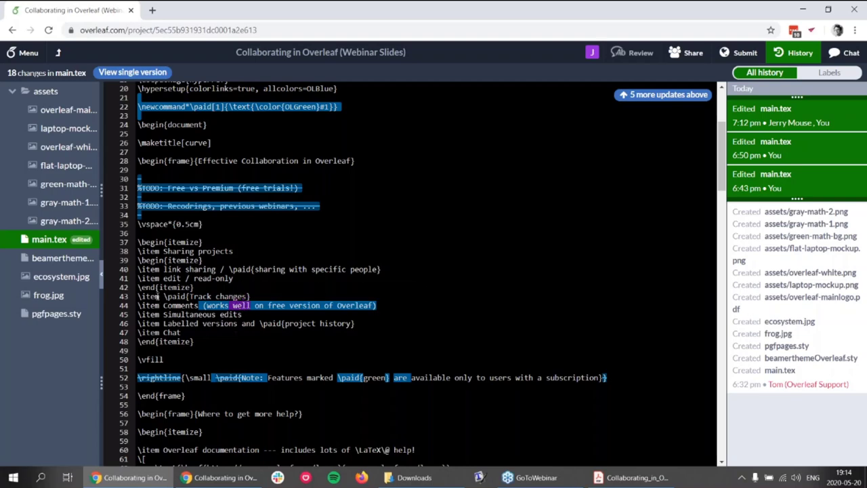
scroll(158, 296, "down", 4)
scroll(183, 275, "up", 5)
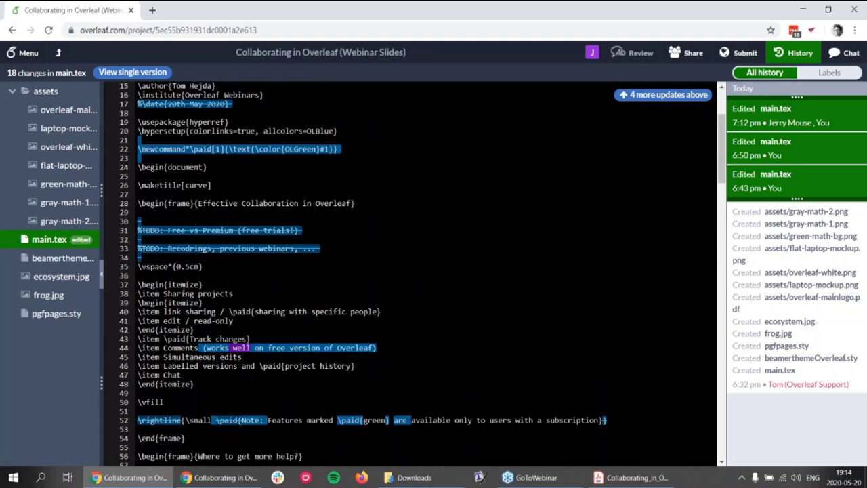
scroll(182, 274, "down", 1)
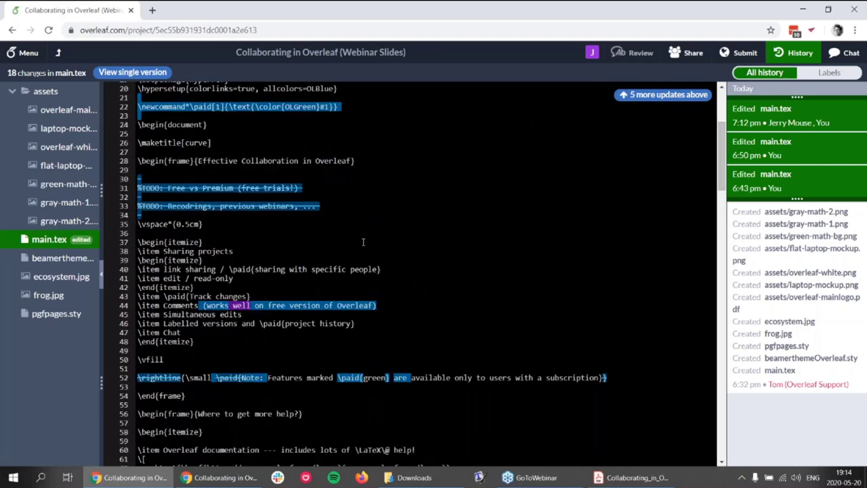
scroll(363, 242, "up", 2)
Return to viewing a single version and label the 6:32 pm version "Original"
left_click(139, 72)
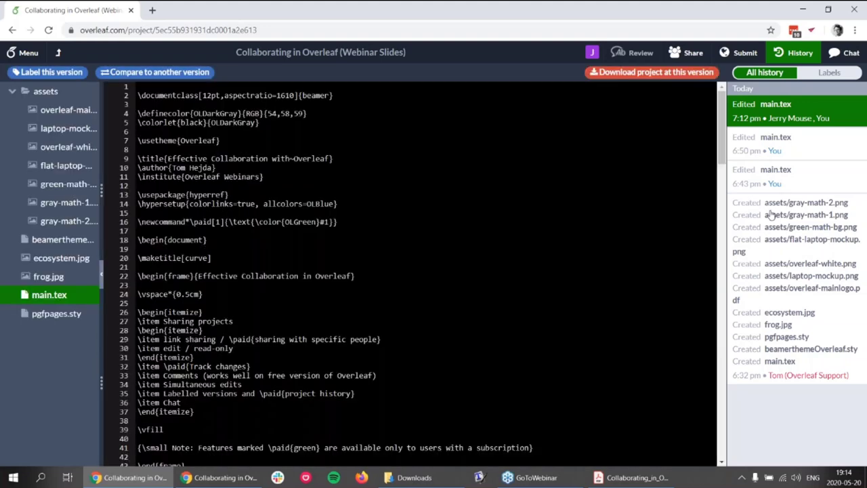
left_click(770, 214)
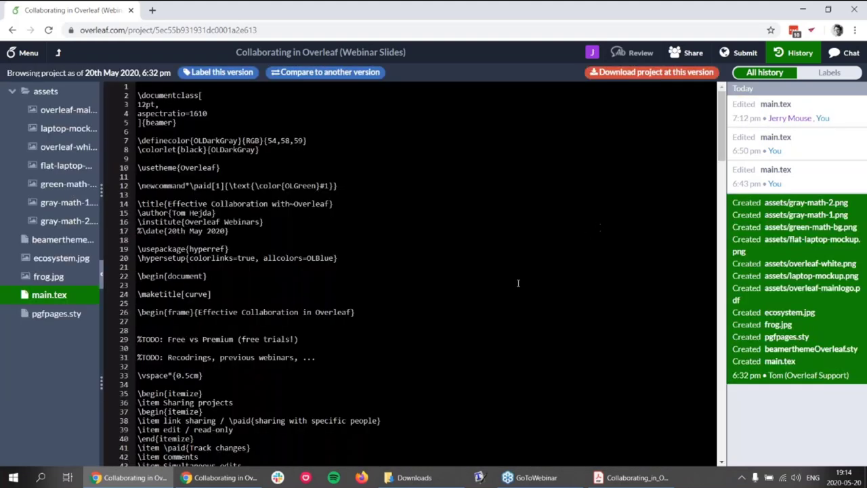
left_click(221, 72)
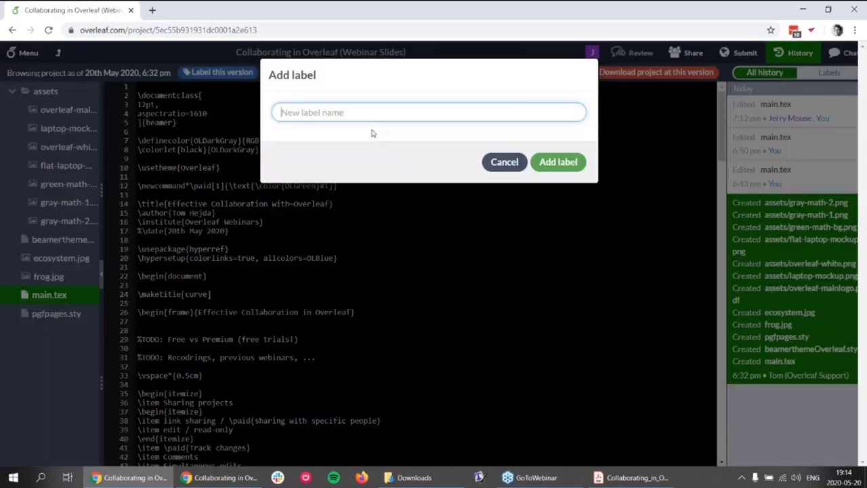
type("Original")
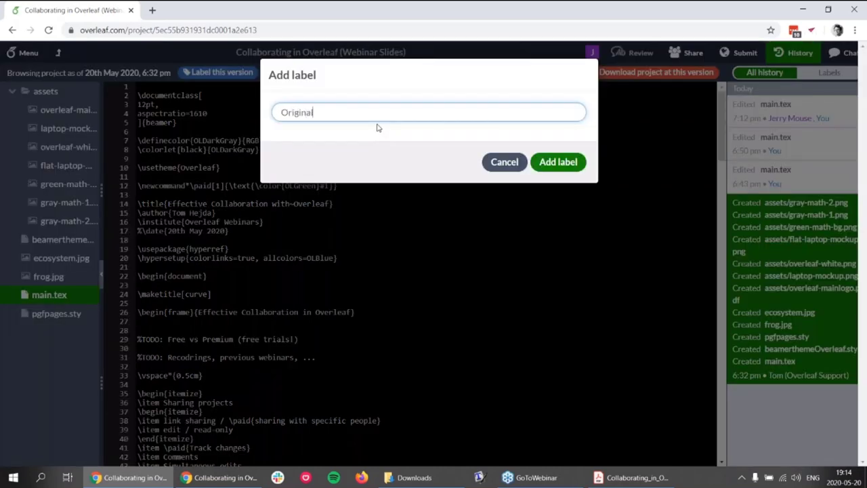
left_click(562, 166)
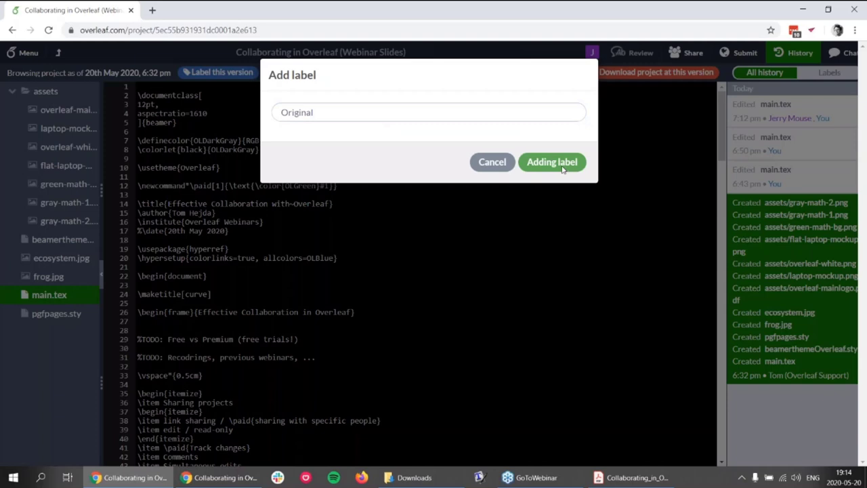
Check the details of the "Original" label, list only the labelled versions, and return to the editor
mouse_move(746, 209)
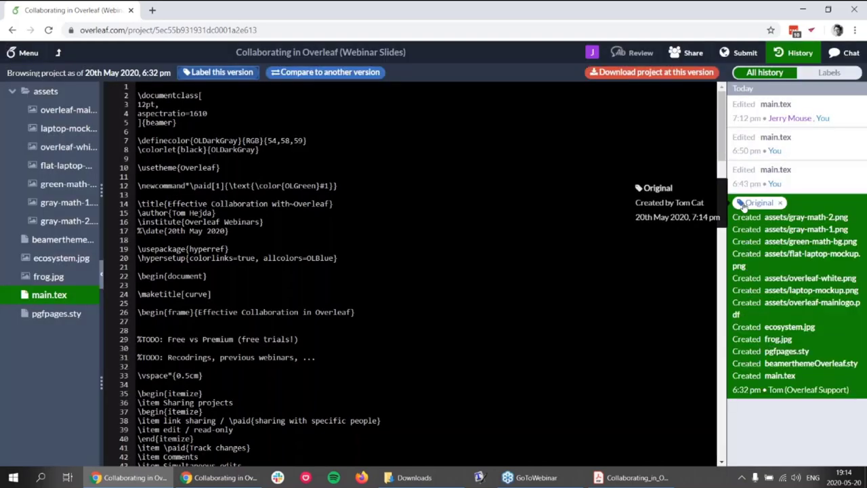
left_click(829, 72)
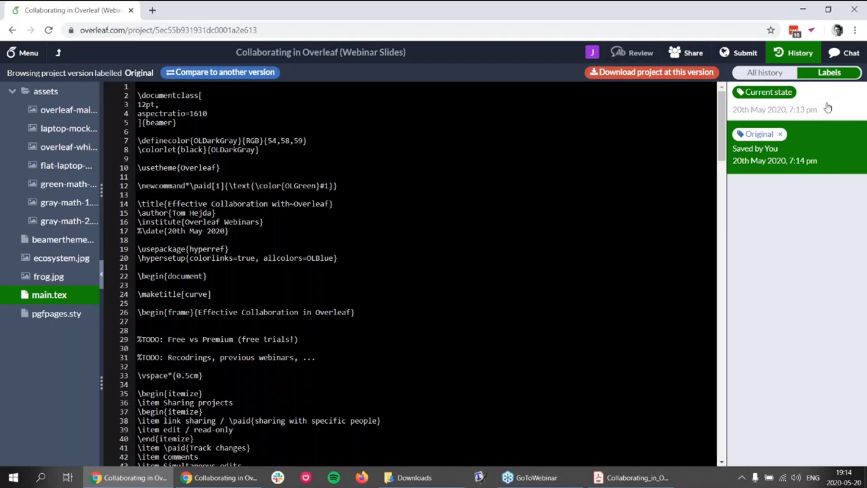
left_click(791, 59)
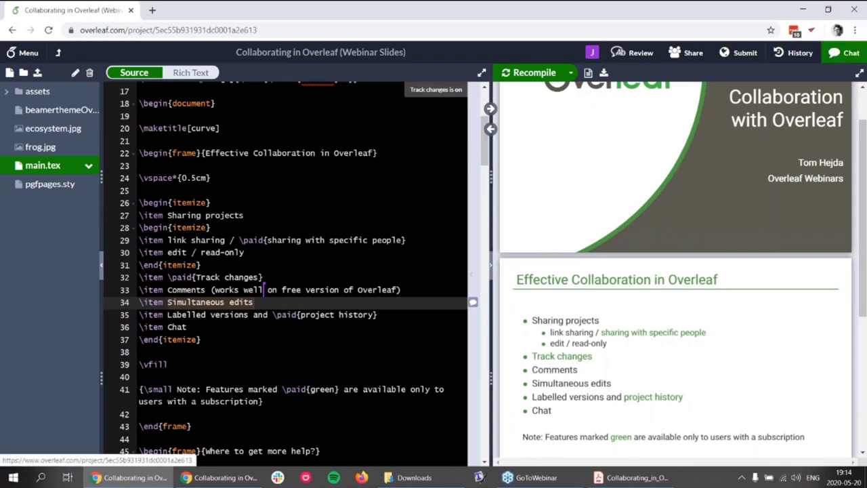
Send a "Hi" greeting addressing the collaborator by name in the project chat, and close the chat
left_click(843, 52)
left_click(785, 441)
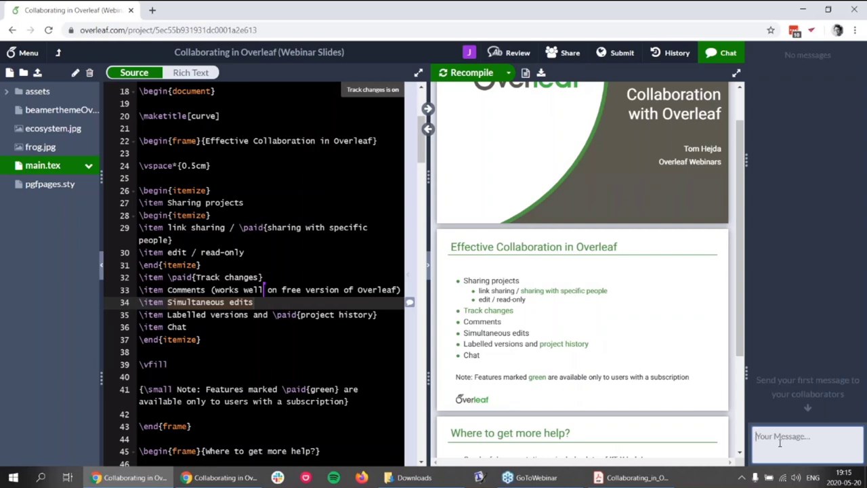
type("Hi Jerry!")
key("Return")
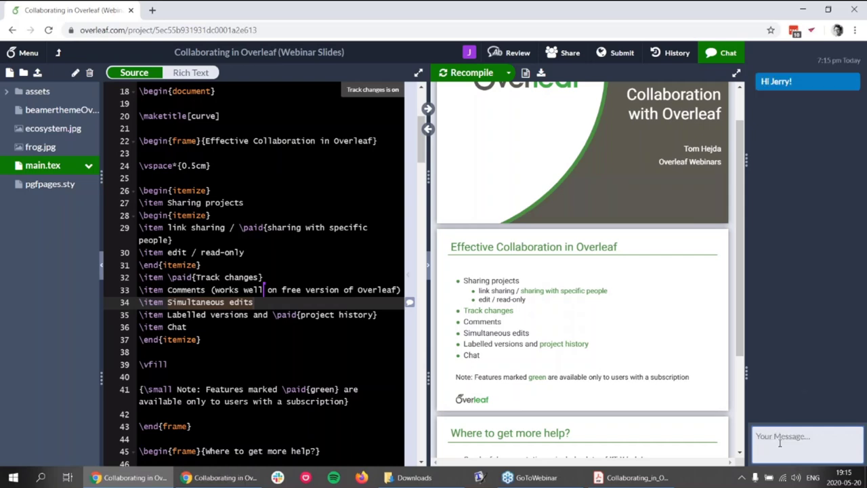
left_click(721, 53)
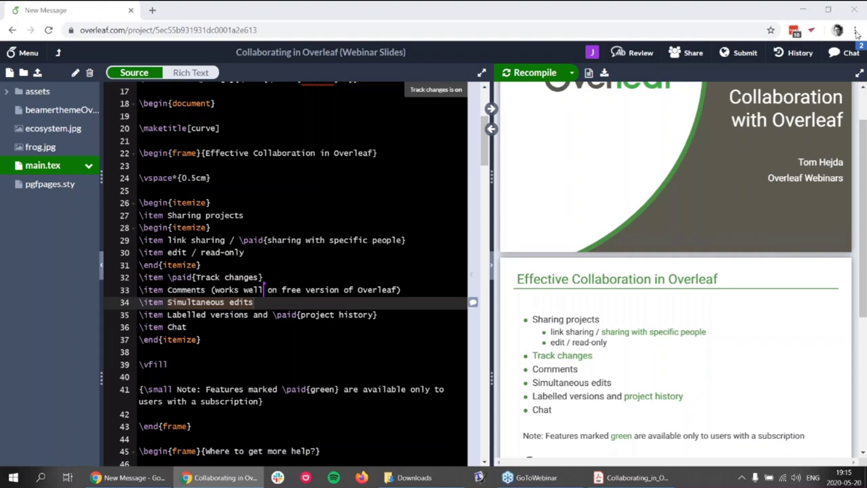
Reply "I will of course, stop this!!!!" in the project chat and close the chat
left_click(842, 53)
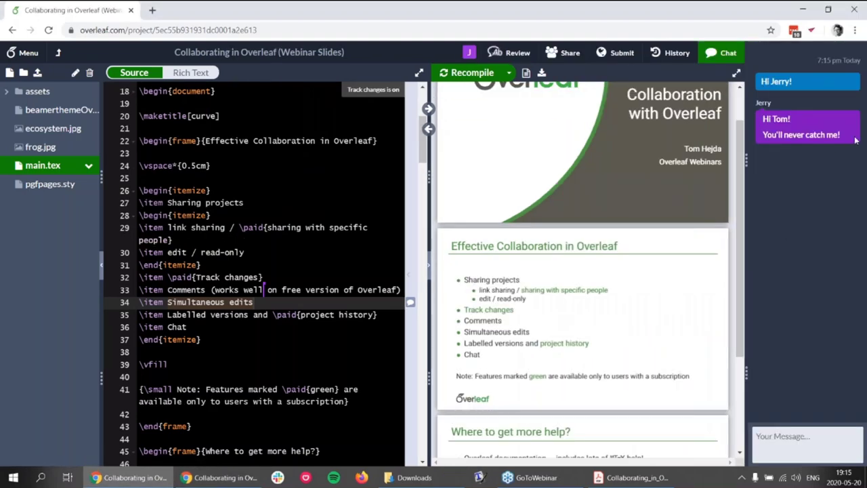
left_click(794, 438)
type("I will o")
type("f course, sto")
type("p thiss")
type("!!!!")
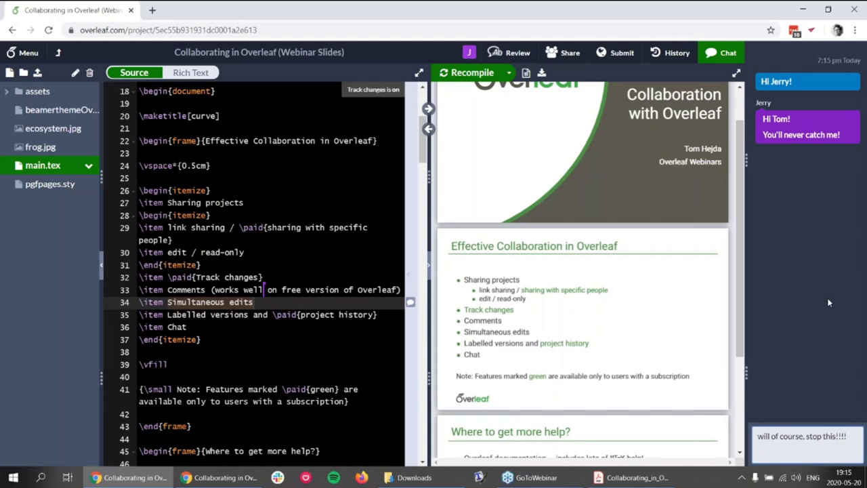
key("Return")
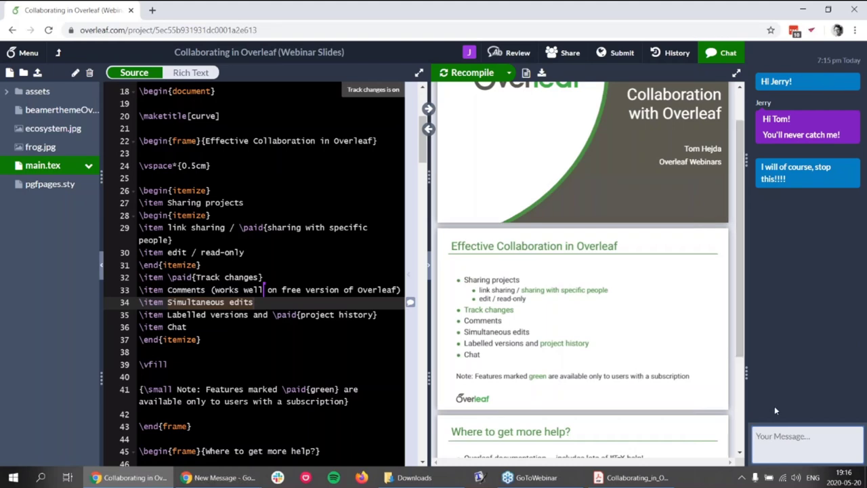
scroll(630, 296, "up", 2)
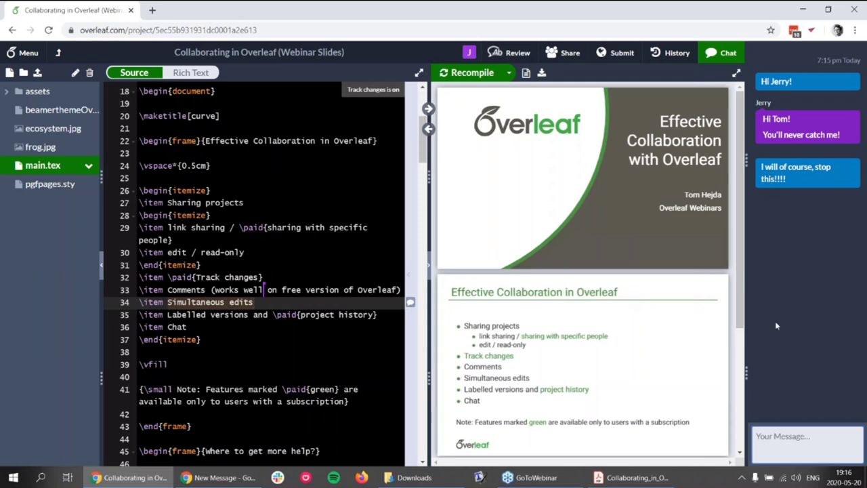
left_click(725, 53)
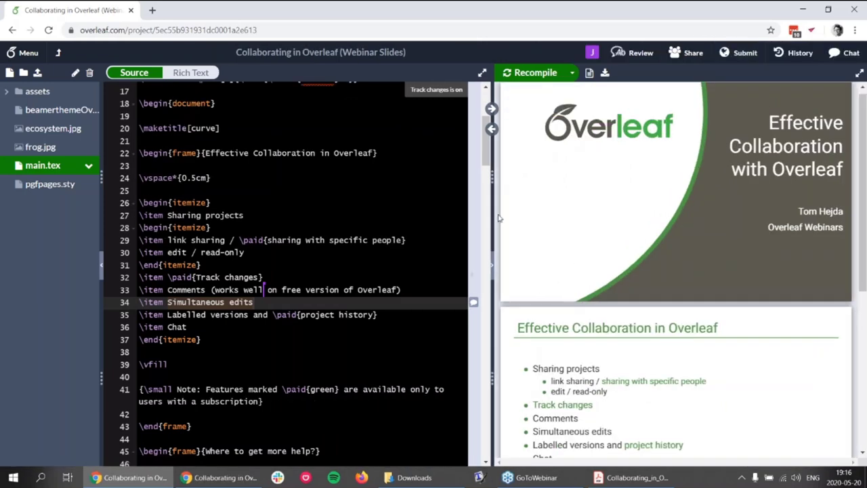
scroll(409, 239, "down", 1)
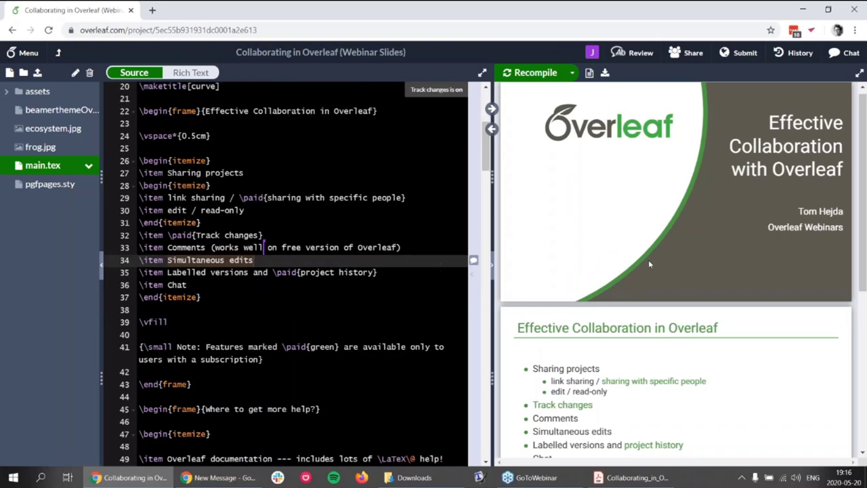
scroll(648, 259, "down", 1)
scroll(648, 259, "down", 1)
scroll(654, 264, "up", 1)
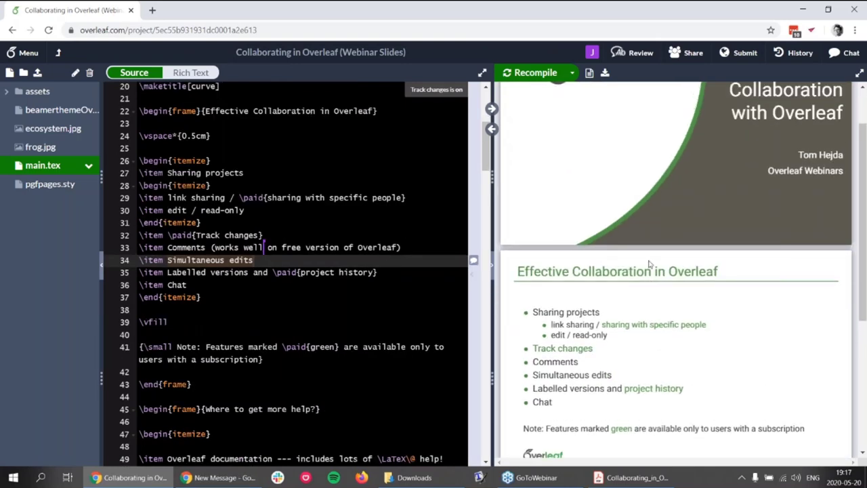
scroll(861, 244, "down", 1)
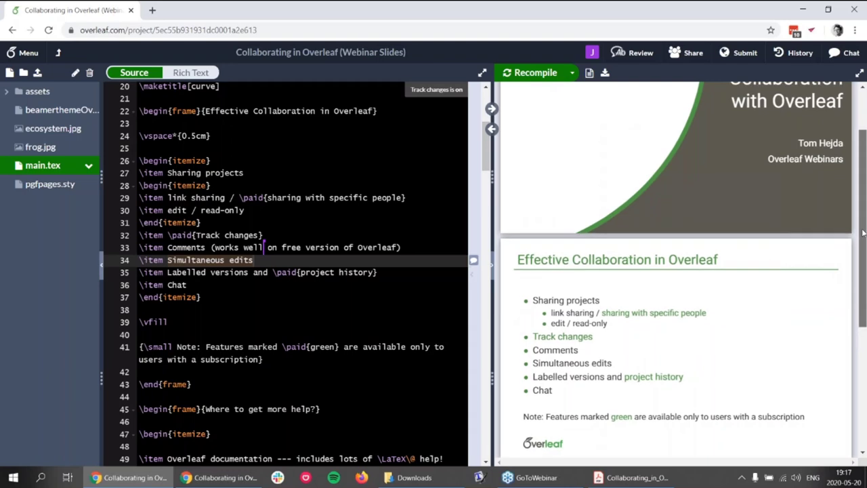
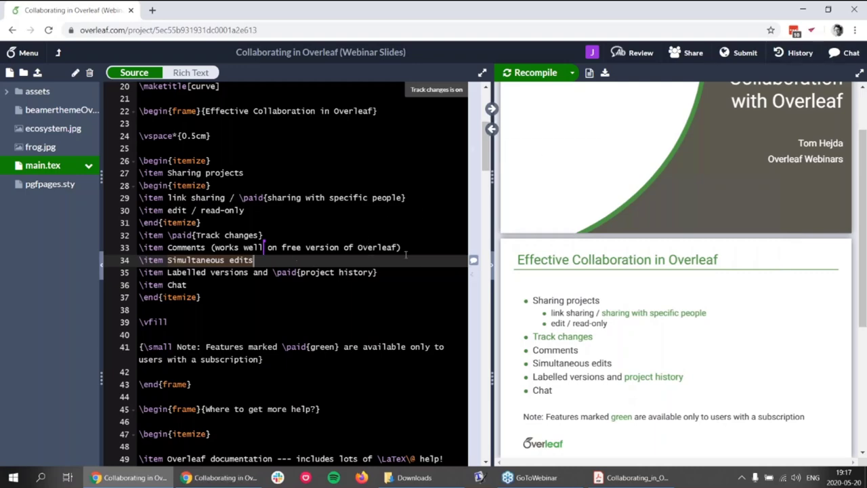
Add the comment "Random comment" to the start of the "Note: Features marked" text on line 41 of main.tex, and close the review view
scroll(405, 256, "down", 3)
scroll(405, 256, "down", 8)
scroll(229, 237, "up", 12)
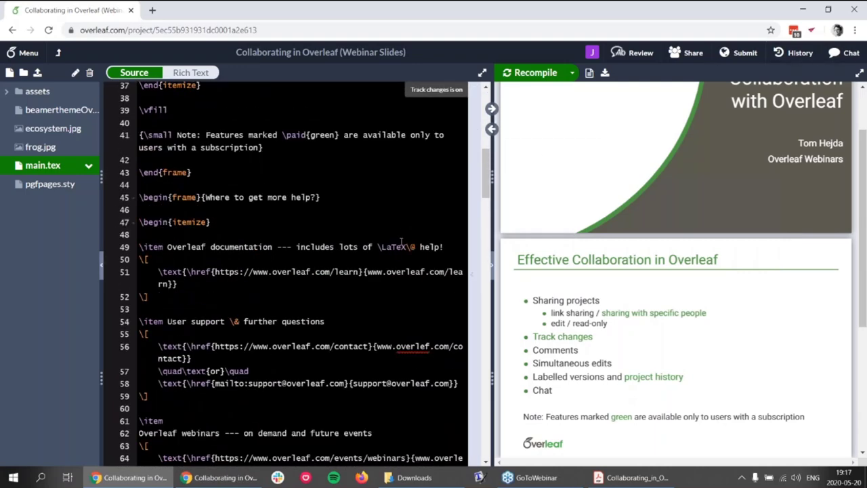
left_click_drag(178, 262, 205, 263)
left_click(439, 104)
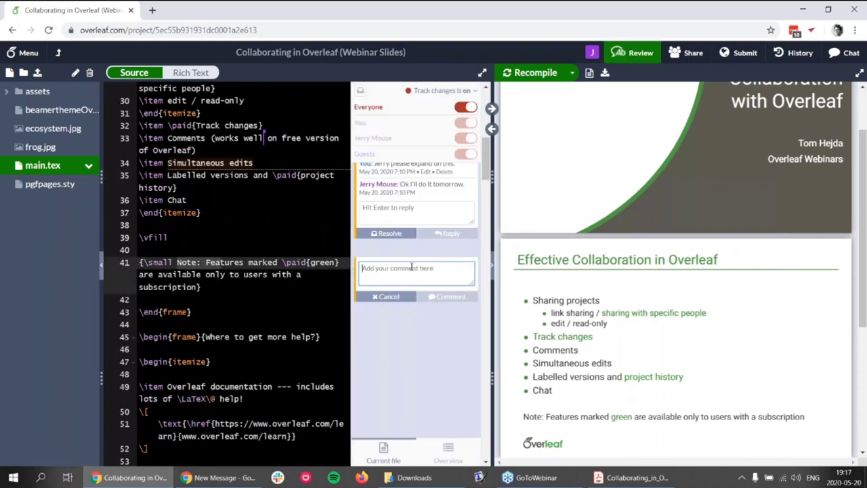
type("Random comment")
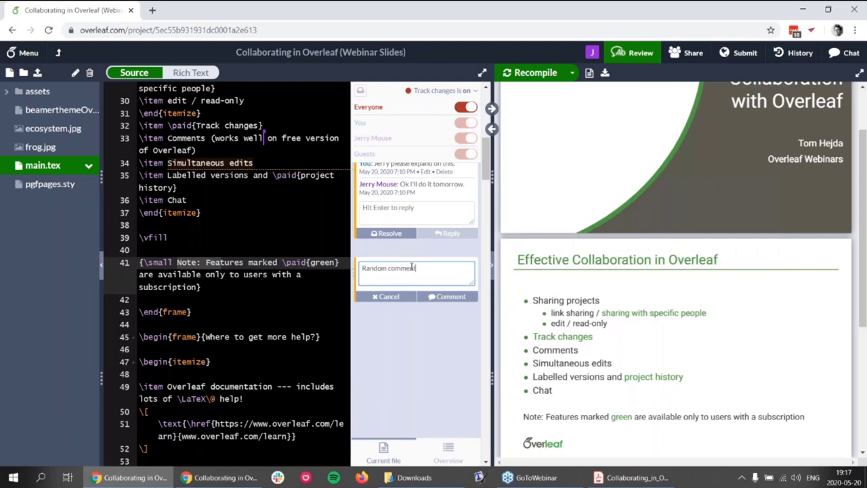
key("Return")
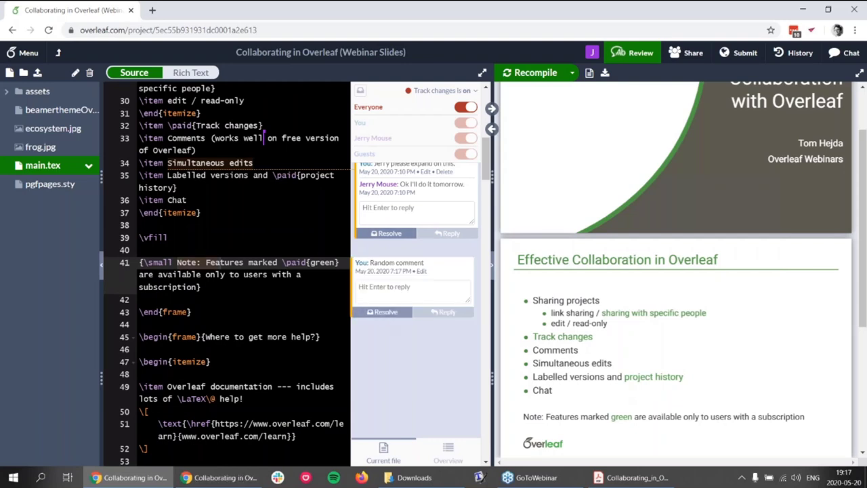
left_click(634, 53)
Remove the entire content of main.tex and paste it back in while changes are being tracked
left_click(274, 200)
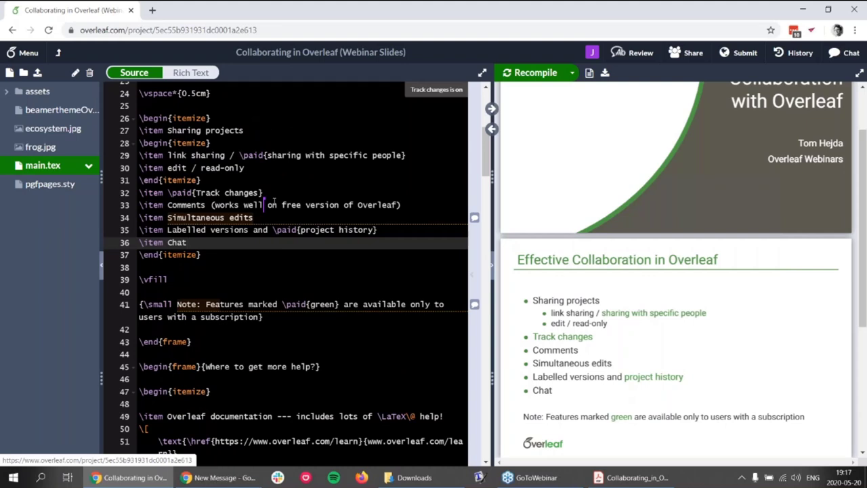
key("ctrl+a")
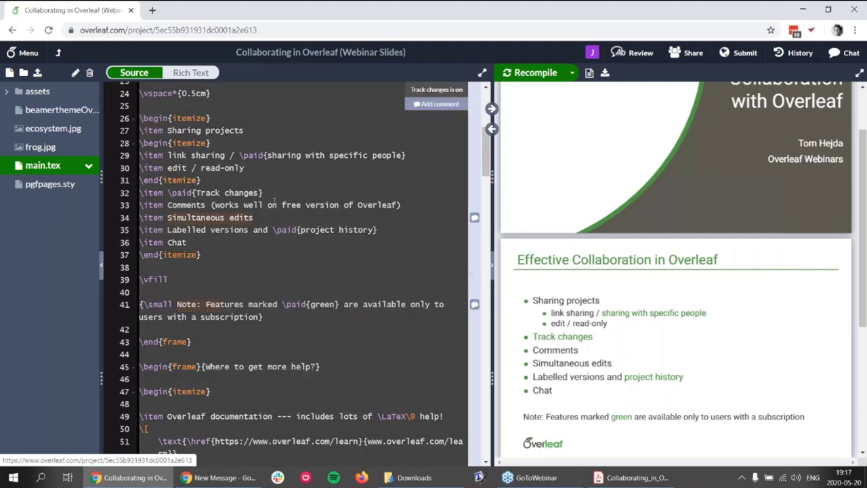
key("Delete")
key("ctrl+v")
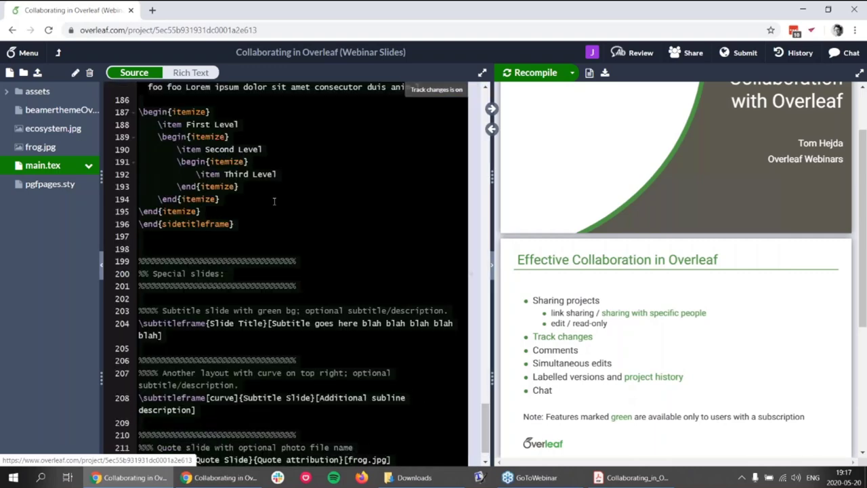
Accept the tracked whole-document replacement at the beginning of main.tex, and turn track changes off for everyone
scroll(351, 232, "up", 7)
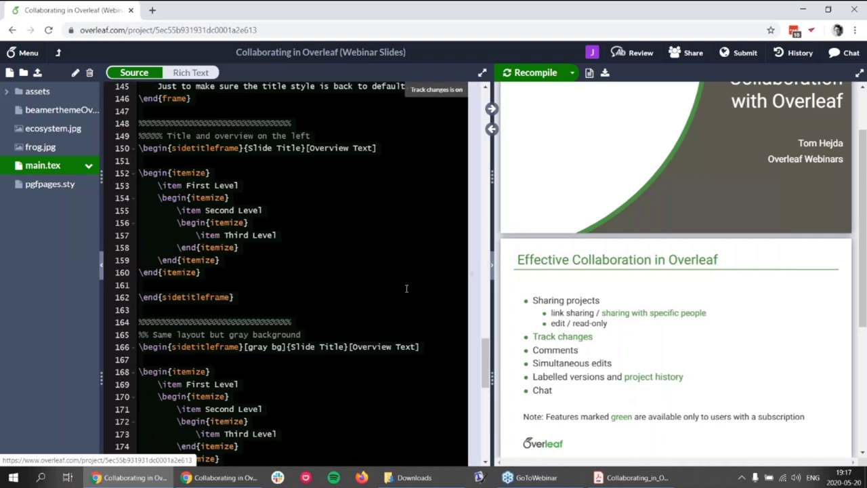
left_click_drag(486, 353, 486, 440)
scroll(226, 361, "down", 3)
scroll(351, 261, "up", 3)
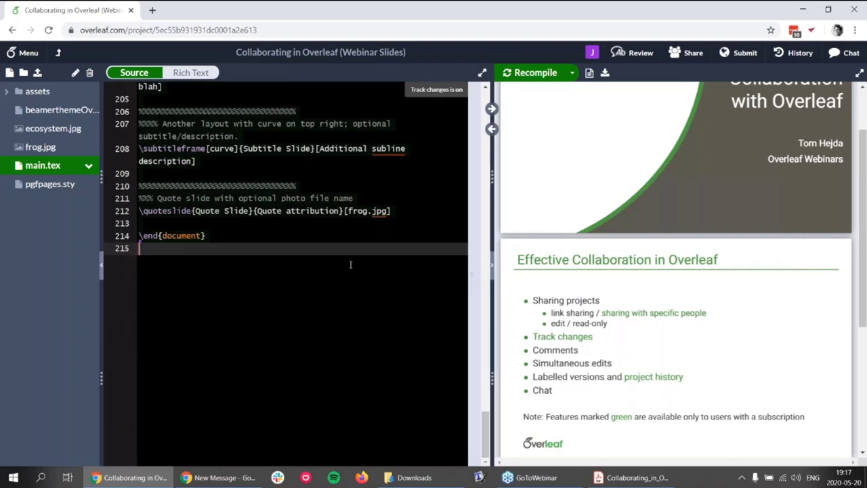
scroll(351, 264, "up", 5)
left_click_drag(486, 417, 485, 90)
mouse_move(474, 96)
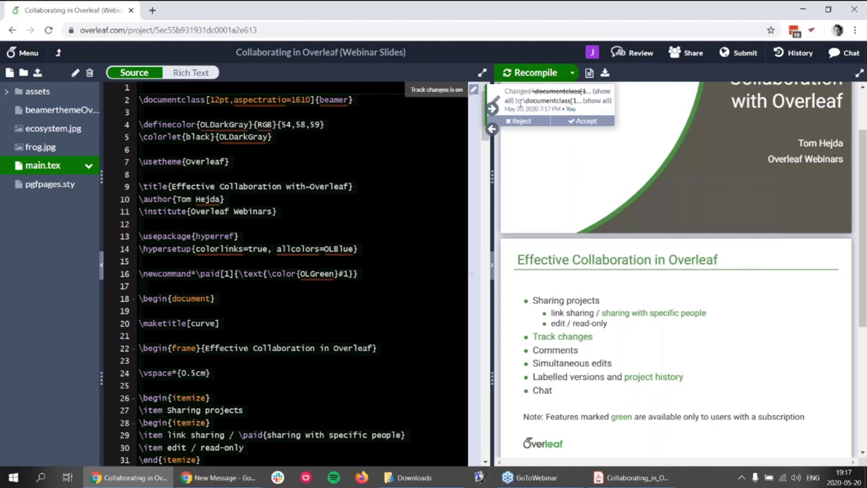
left_click(593, 120)
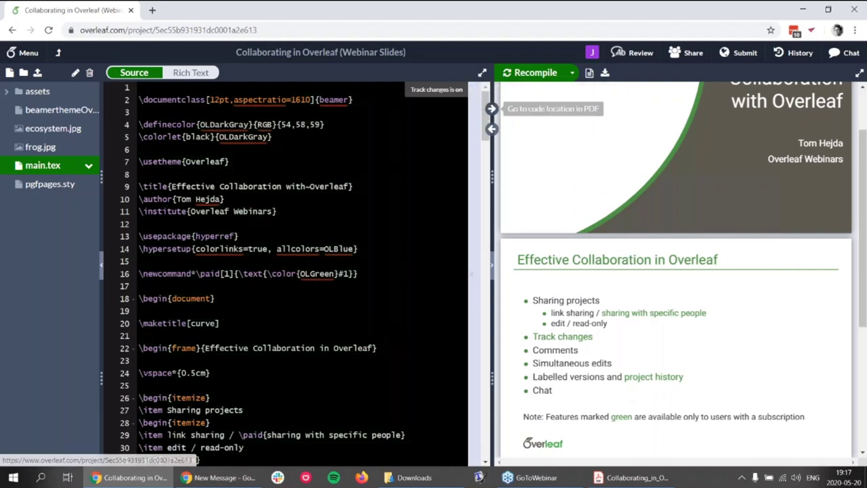
left_click(618, 53)
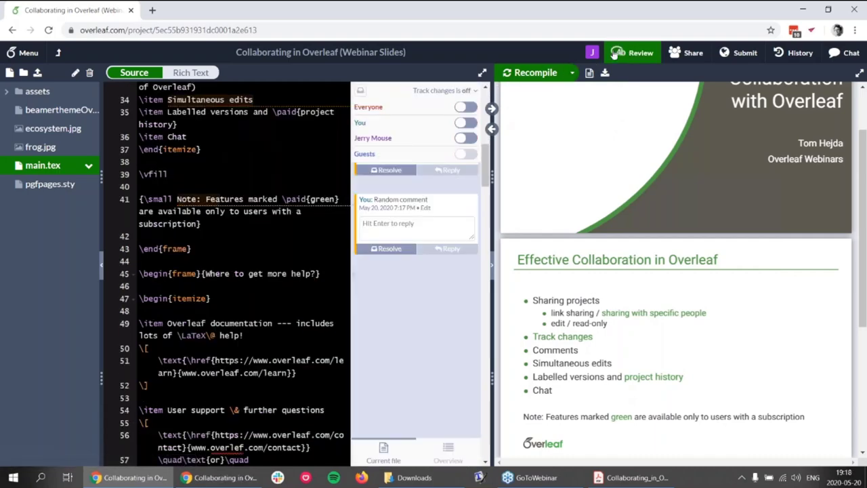
left_click(630, 53)
Examine the commented passages on lines 34 and 41 of main.tex and the surrounding list of collaboration features
scroll(334, 187, "down", 7)
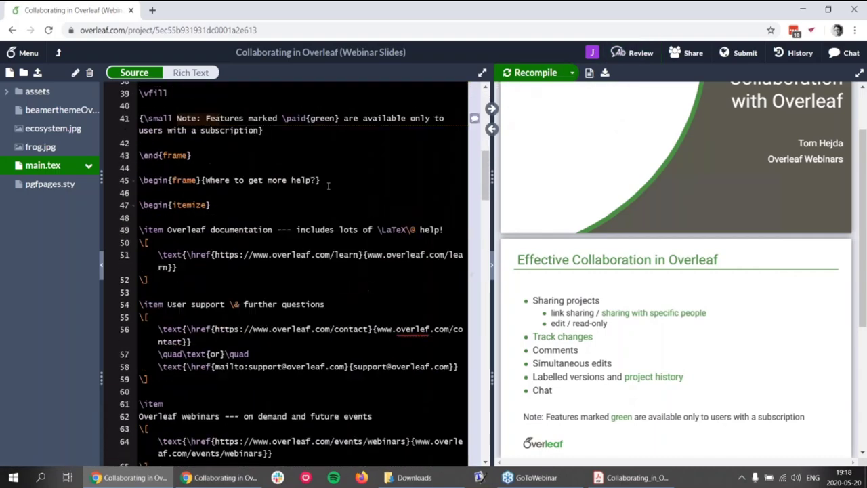
scroll(328, 187, "up", 2)
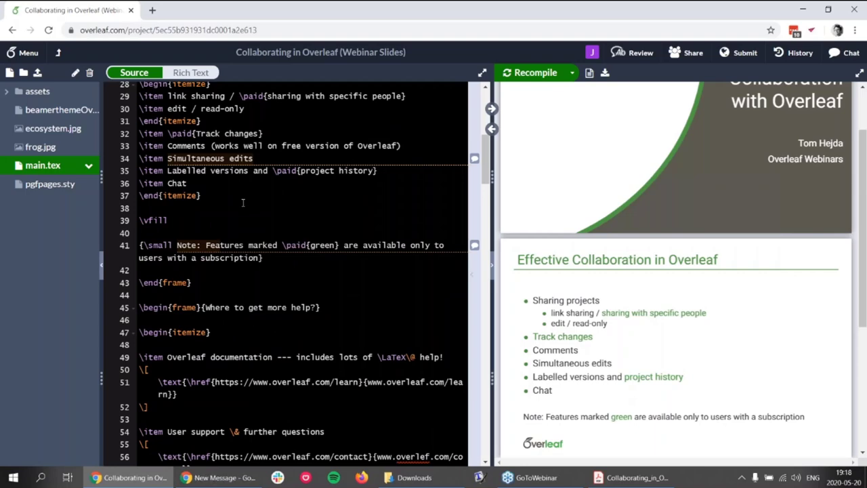
scroll(248, 206, "down", 2)
scroll(252, 208, "up", 2)
scroll(262, 204, "down", 1)
scroll(261, 205, "up", 3)
scroll(261, 204, "down", 3)
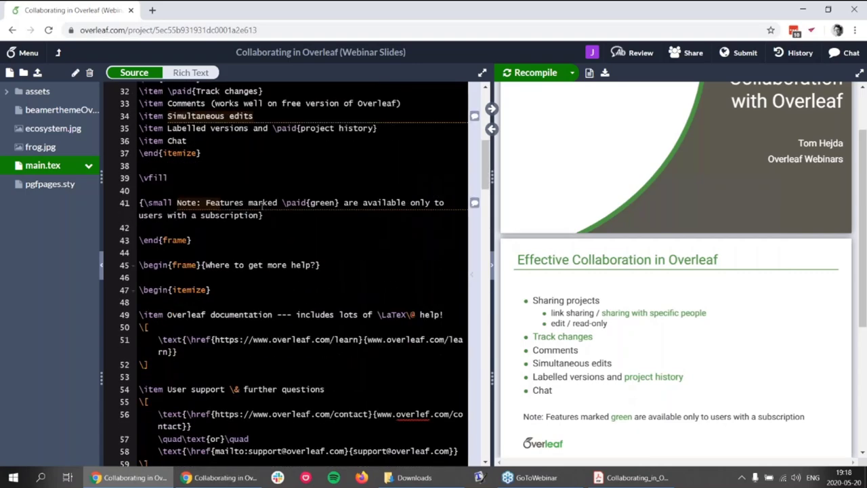
scroll(262, 205, "up", 1)
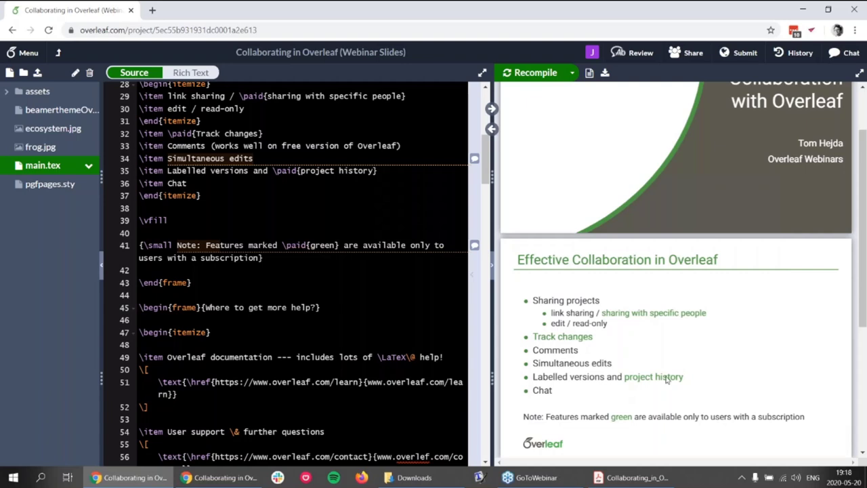
left_click(284, 145)
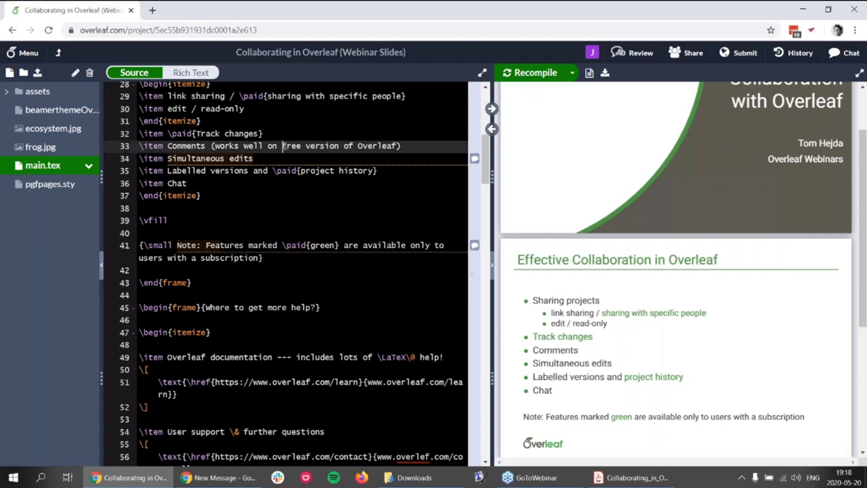
left_click(256, 157)
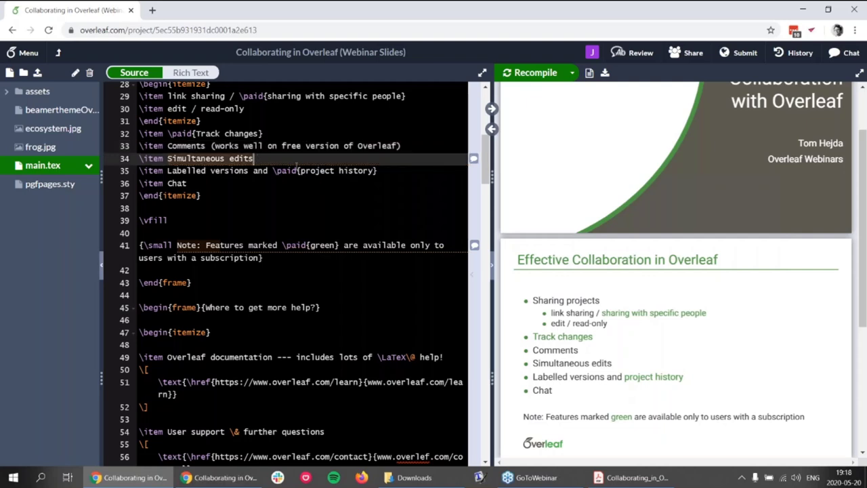
left_click(394, 172)
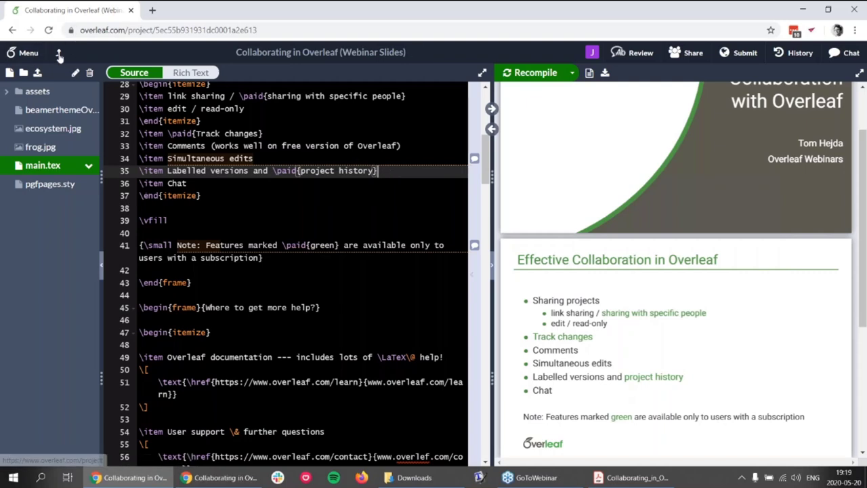
Return to the project list and move the project "testgwrewgregrew" to the trash
left_click(59, 56)
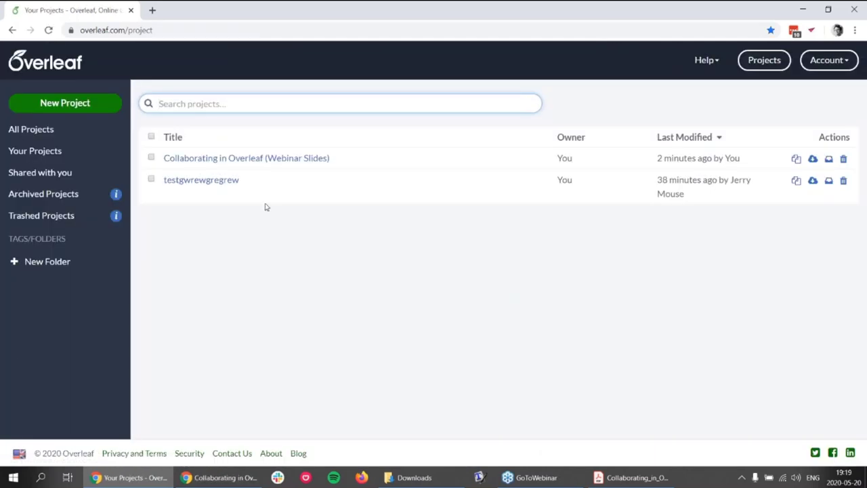
left_click(151, 178)
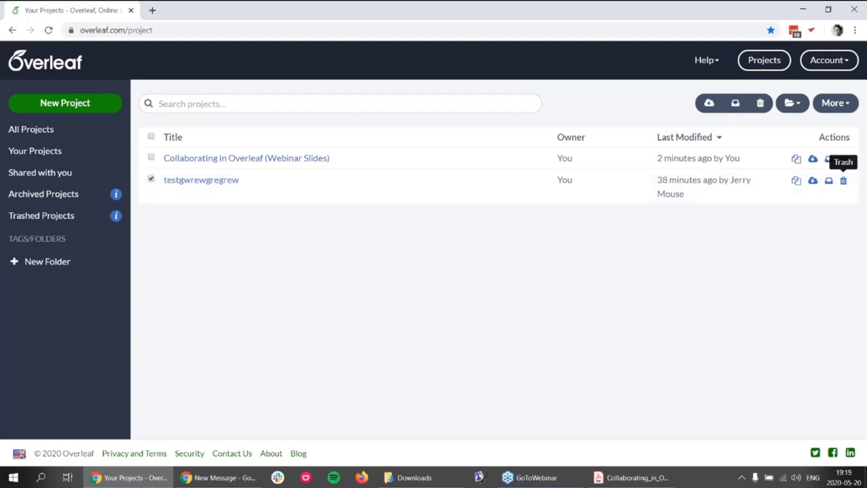
left_click(843, 180)
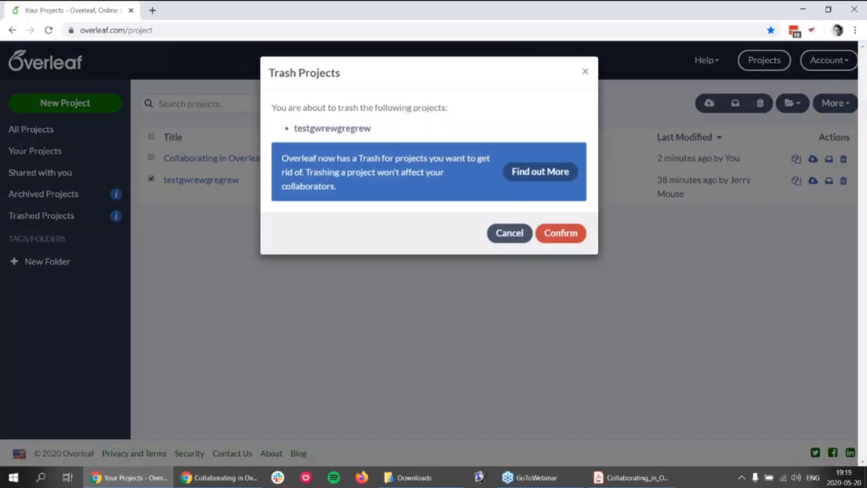
left_click(565, 236)
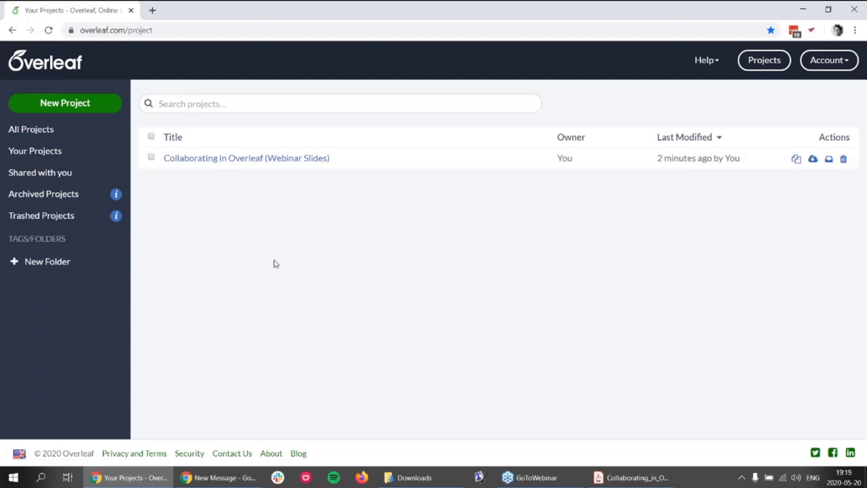
View the trashed projects and check the actions available for "testgwrewgregrew", leaving it unselected
left_click(46, 217)
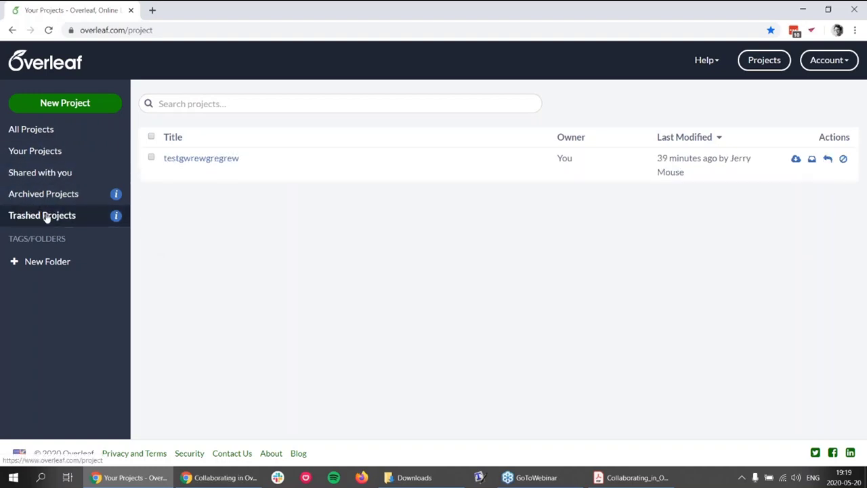
left_click(151, 158)
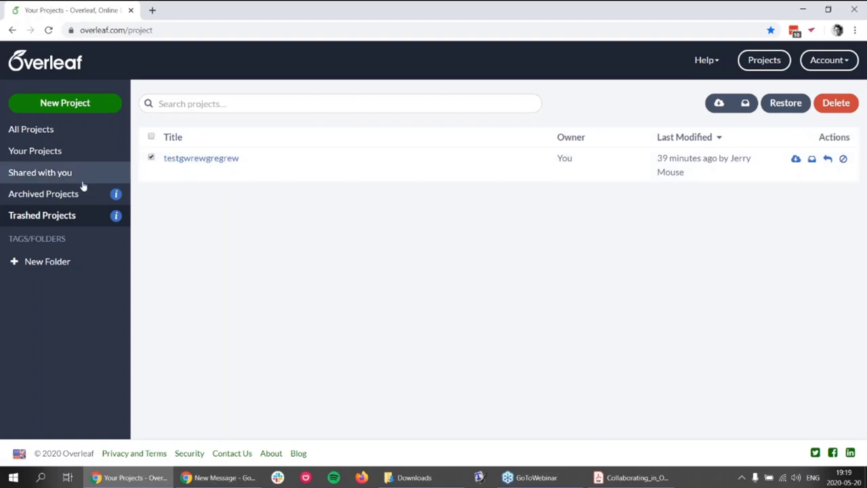
left_click(151, 157)
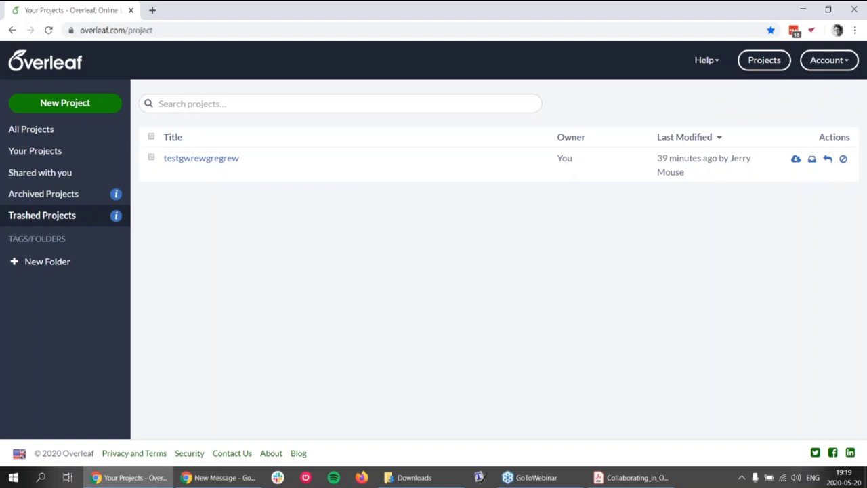
Switch to the collaborator's incognito window, return to the project list, and check the owner of "Collaborating in Overleaf (Webinar Slides)"
key("alt+Tab")
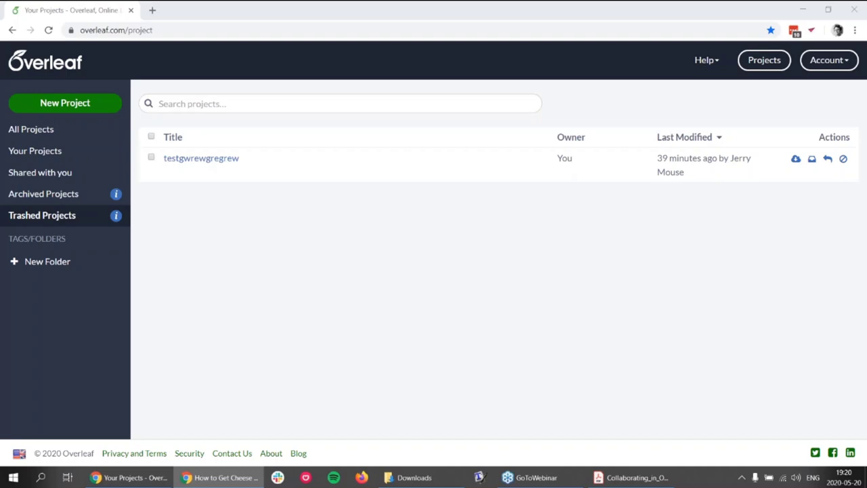
left_click_drag(866, 64, 245, 26)
double_click(245, 26)
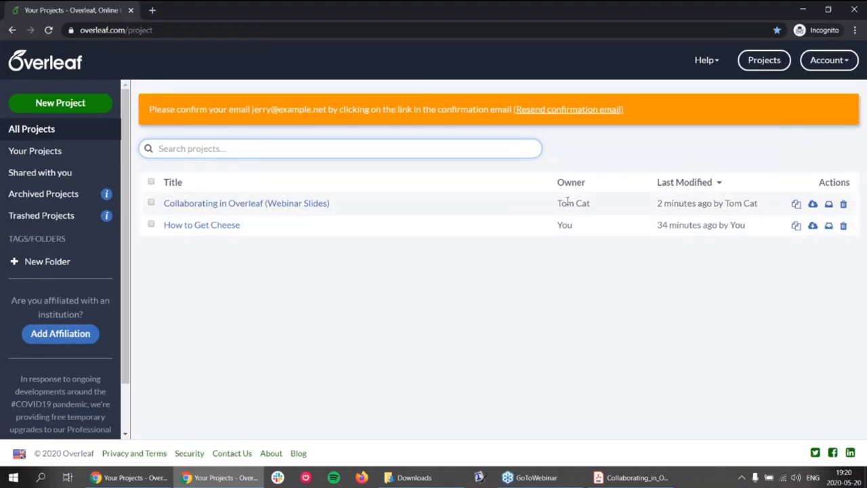
left_click_drag(554, 205, 594, 203)
left_click(168, 203)
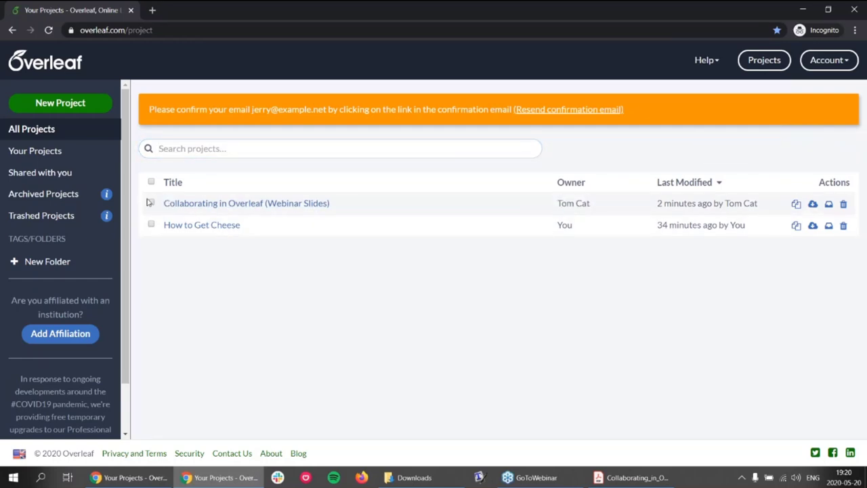
Move the shared project "Collaborating in Overleaf (Webinar Slides)" to the collaborator's trash and confirm
left_click(151, 202)
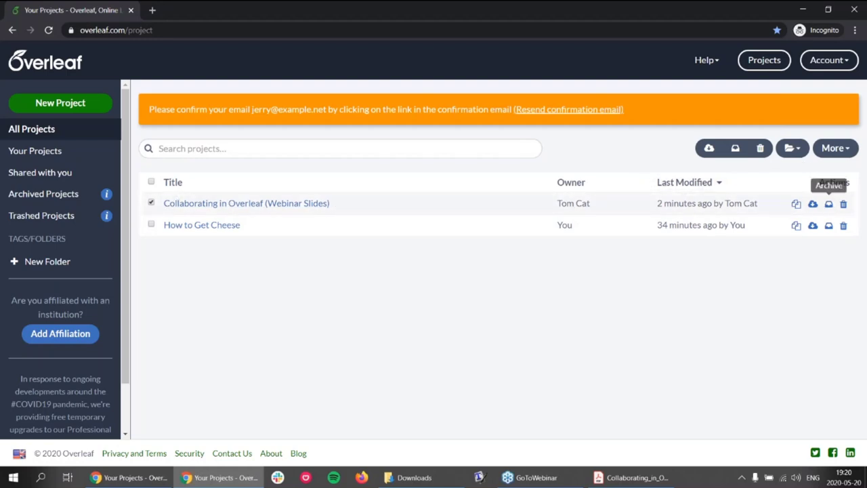
left_click(843, 204)
left_click(561, 236)
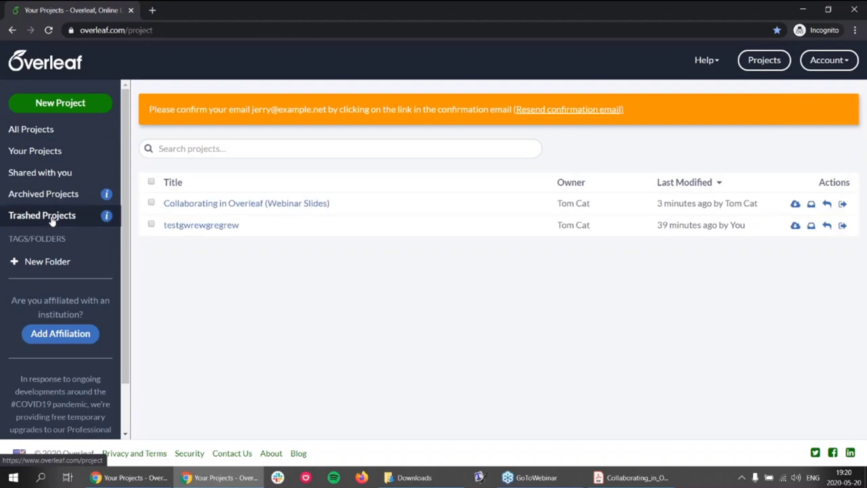
Among the trashed projects, leave the shared project "Collaborating in Overleaf (Webinar Slides)" permanently
left_click(151, 203)
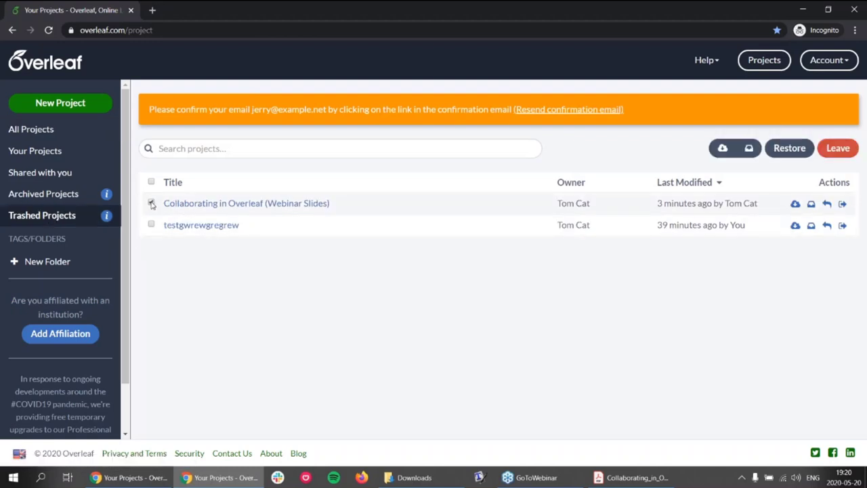
left_click(837, 152)
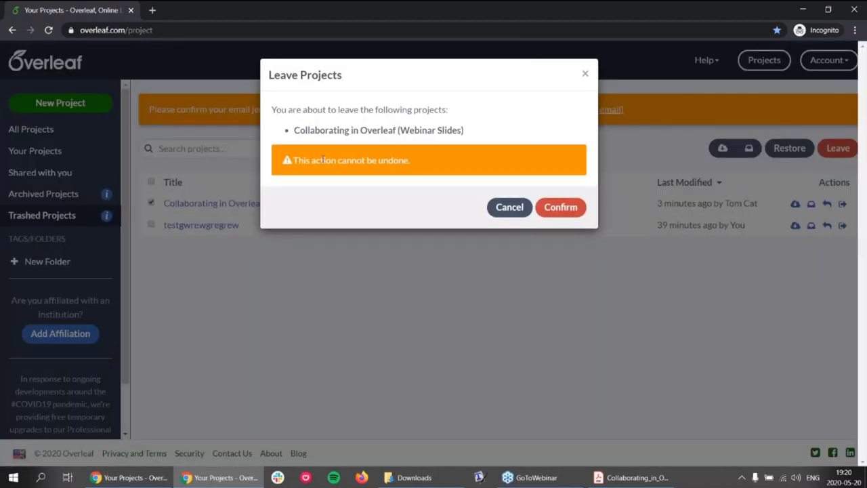
left_click_drag(411, 160, 293, 161)
left_click(560, 208)
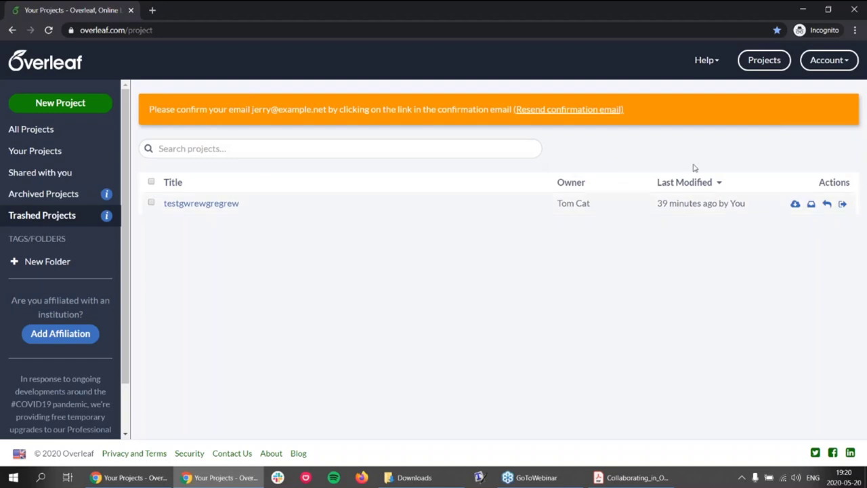
Switch back to the owner's window, show all projects, and open "Collaborating in Overleaf (Webinar Slides)"
key("alt+Tab")
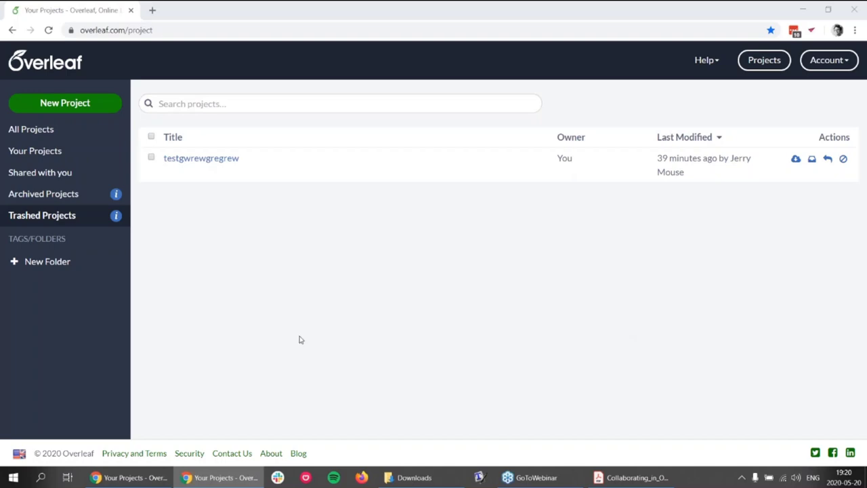
left_click(47, 130)
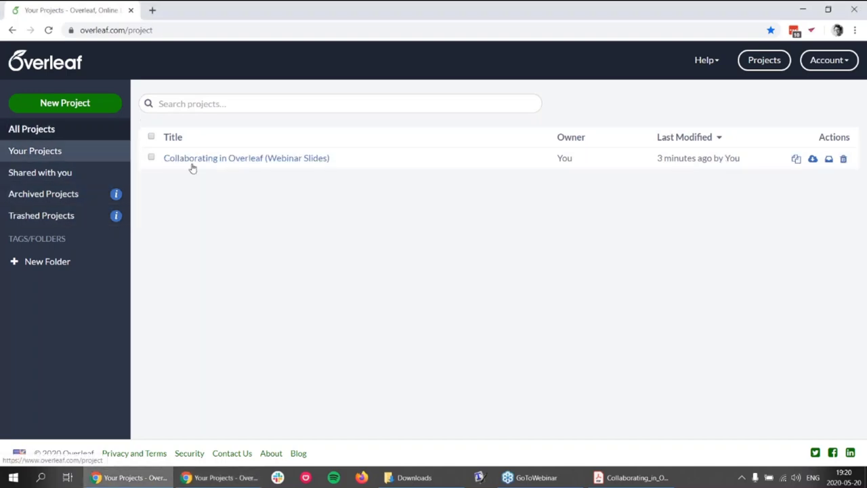
left_click(262, 163)
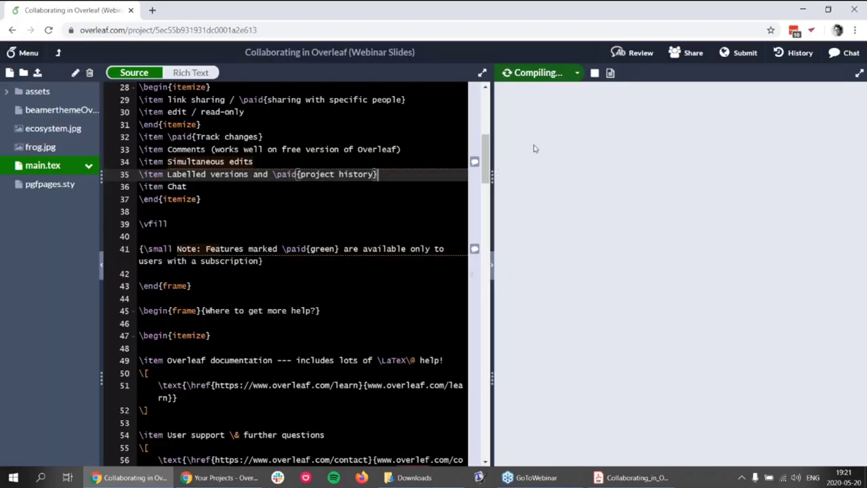
Go to the beginning of main.tex and widen the PDF preview beside it
scroll(360, 176, "up", 5)
scroll(361, 175, "up", 3)
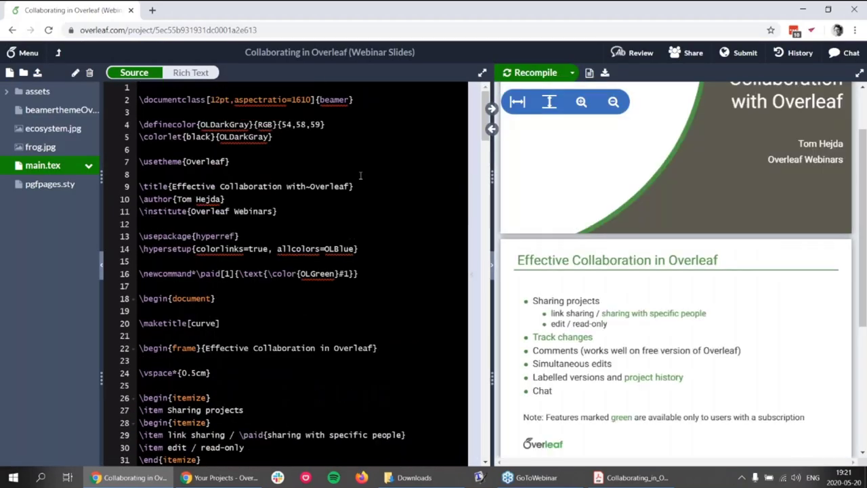
left_click_drag(492, 182, 450, 182)
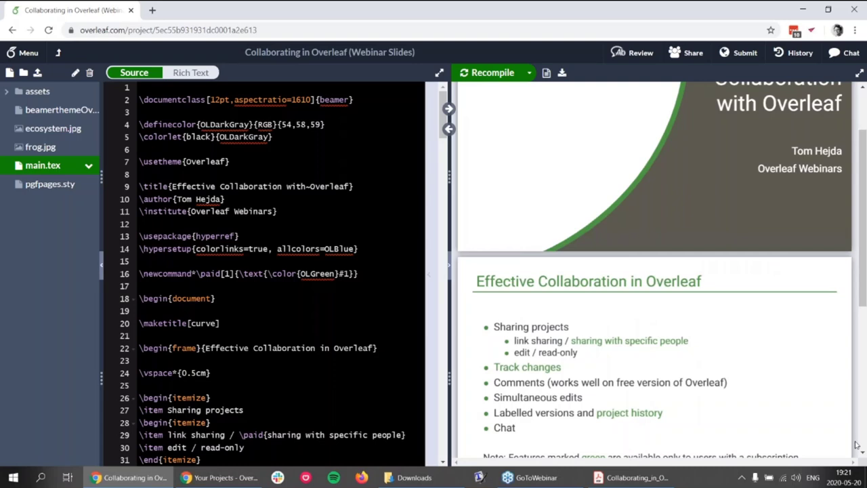
Show the project's full history instead of only labels, and browse the 6:43 pm, 6:50 pm and 7:12 pm versions of main.tex
left_click(800, 54)
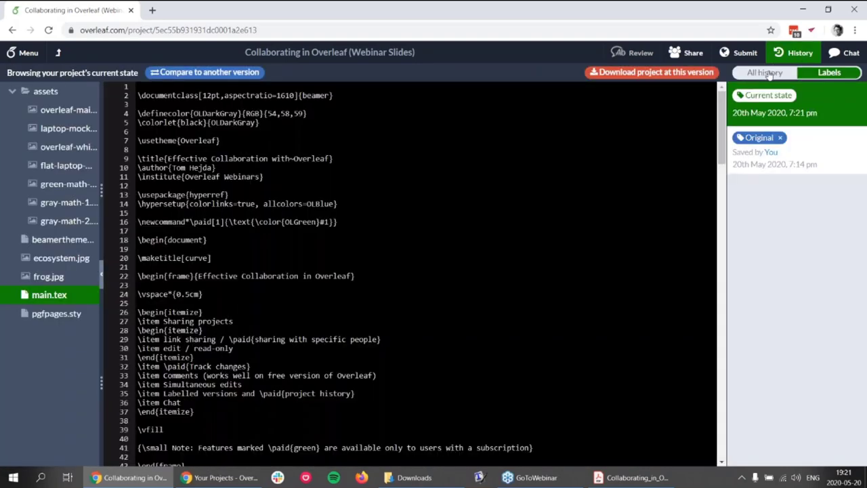
left_click(765, 73)
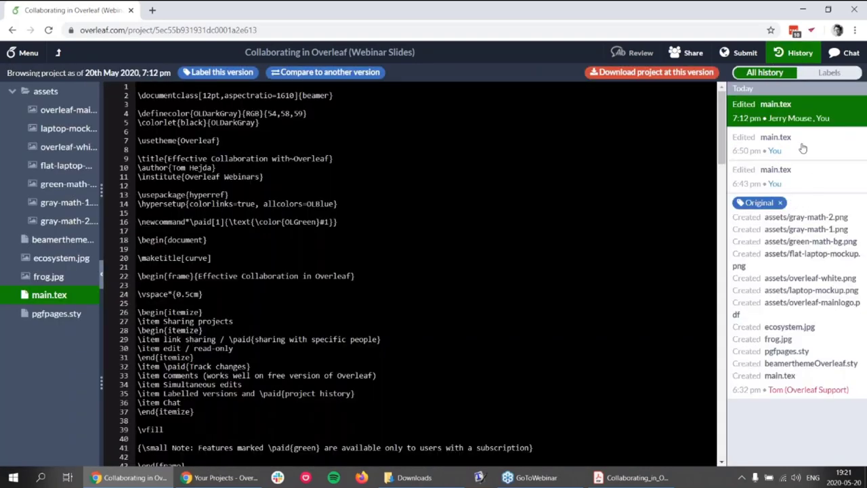
left_click(787, 180)
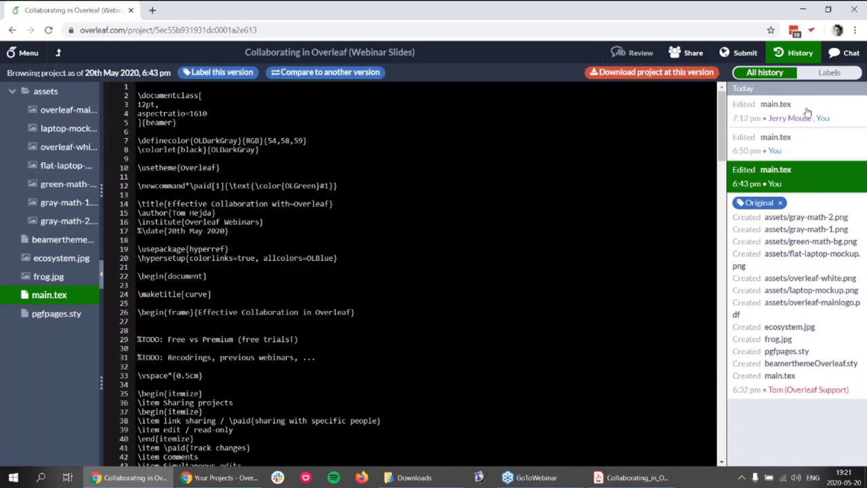
left_click(780, 156)
left_click(784, 175)
left_click(809, 109)
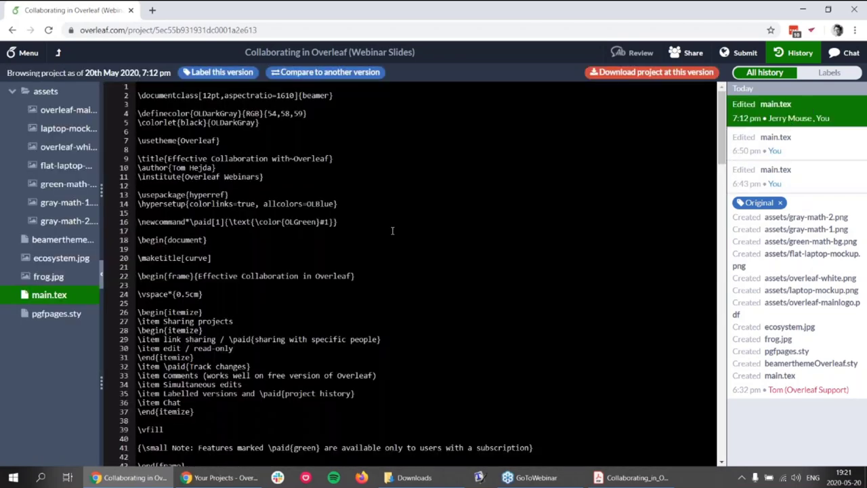
left_click_drag(722, 112, 723, 284)
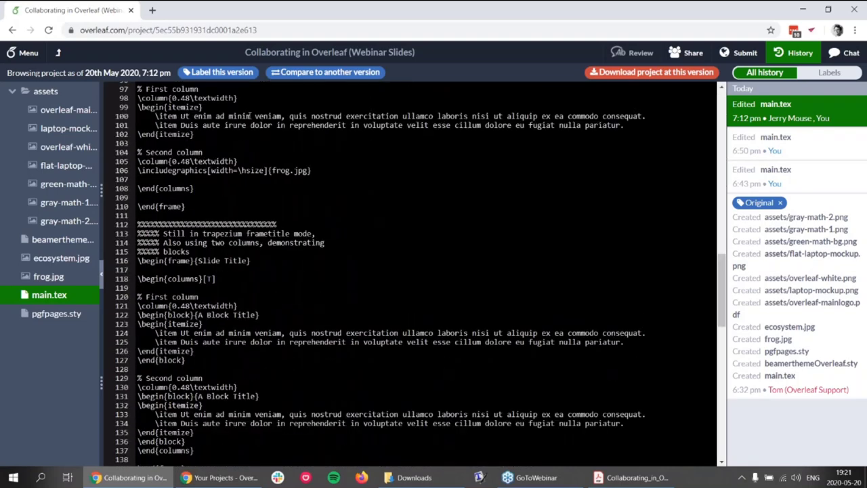
Compare versions around the 7:12 pm edit and check who added the text on line 33 of main.tex
left_click(308, 72)
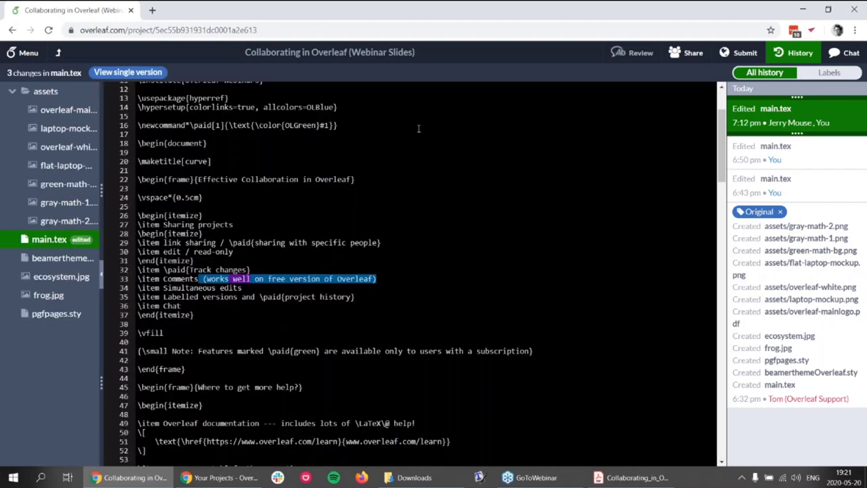
mouse_move(218, 285)
scroll(411, 227, "up", 2)
scroll(450, 209, "down", 3)
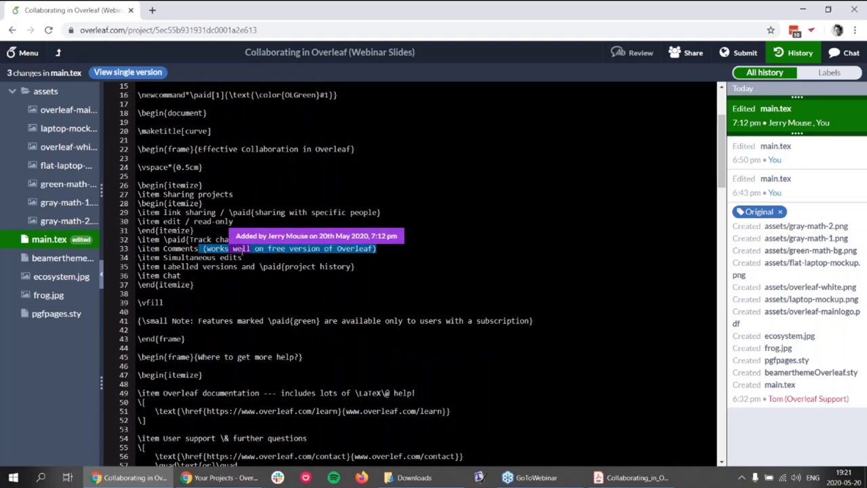
scroll(510, 290, "down", 6)
scroll(507, 290, "down", 3)
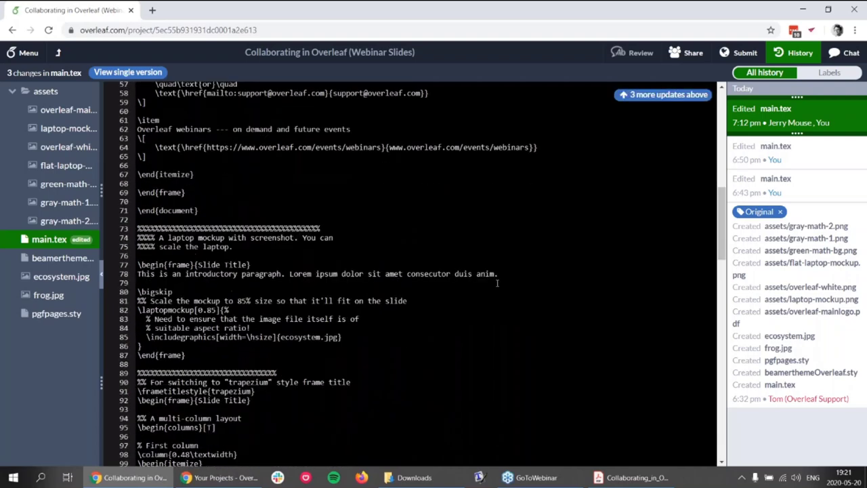
Widen the file list to show full file names, and jump back to the changed passages in main.tex
left_click_drag(101, 178, 181, 184)
left_click(81, 241)
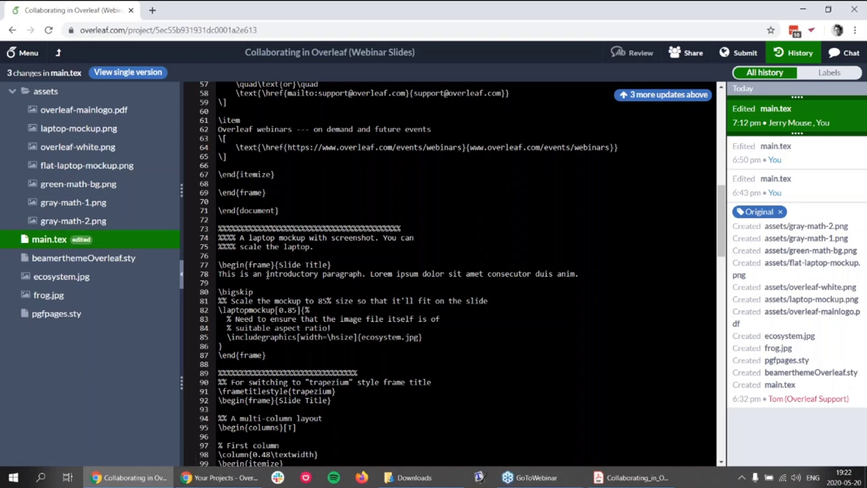
left_click(652, 98)
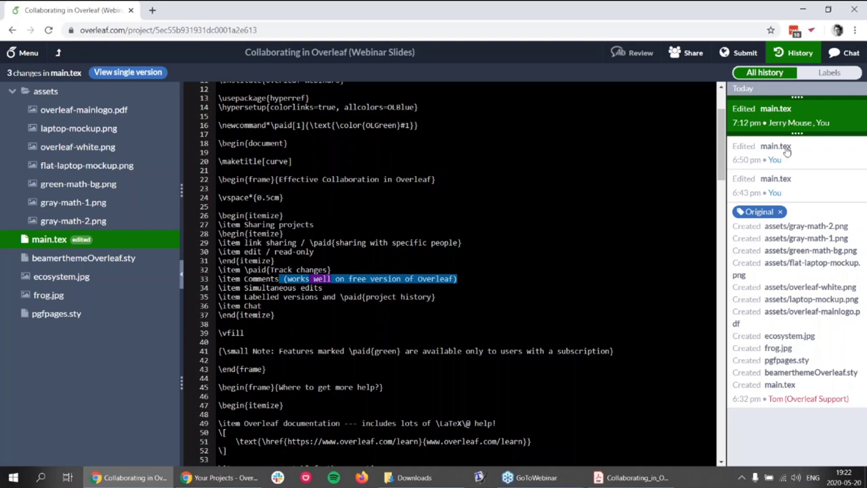
Browse the 6:43 pm version on its own, and compare versions again to inspect who added the text on line 33
left_click(127, 71)
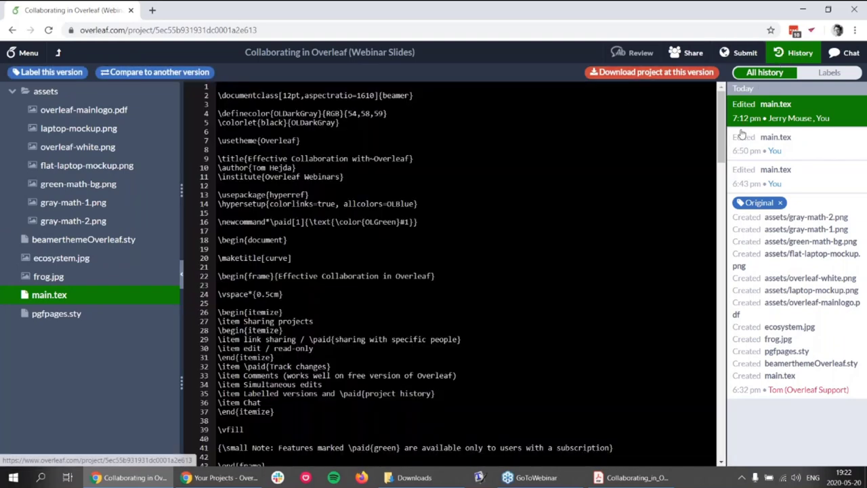
left_click(796, 181)
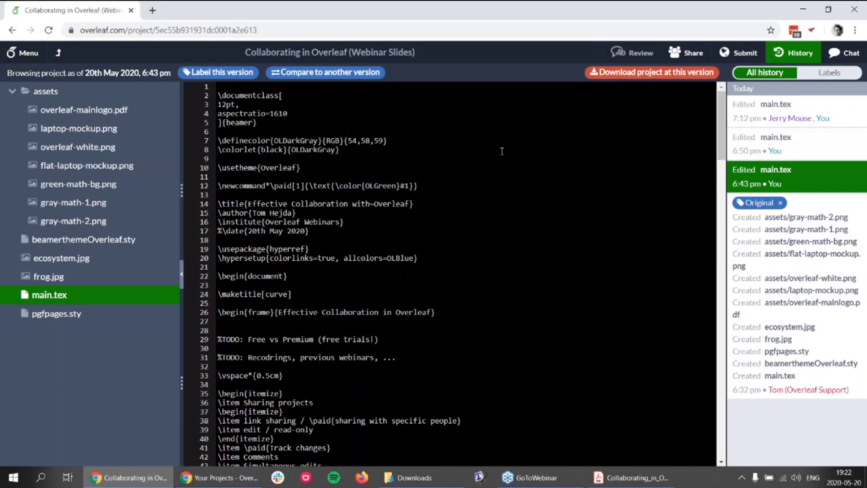
left_click(313, 74)
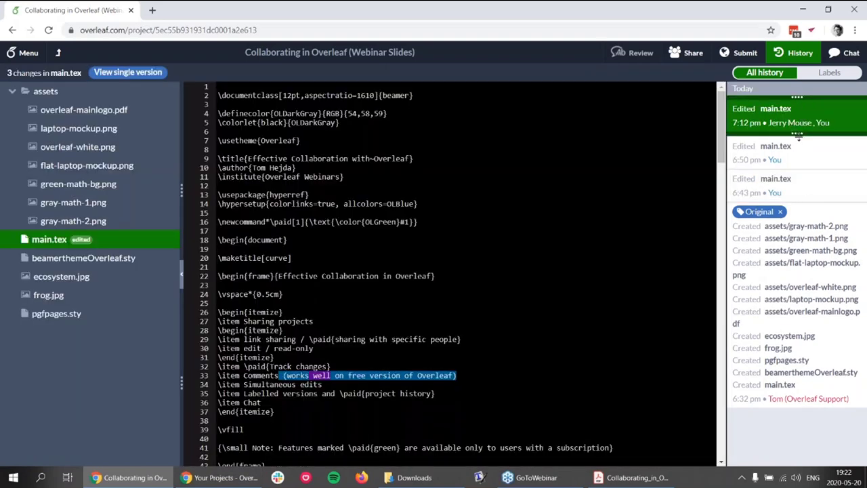
mouse_move(797, 132)
left_mouse_down()
mouse_move(798, 199)
mouse_move(798, 133)
left_mouse_up()
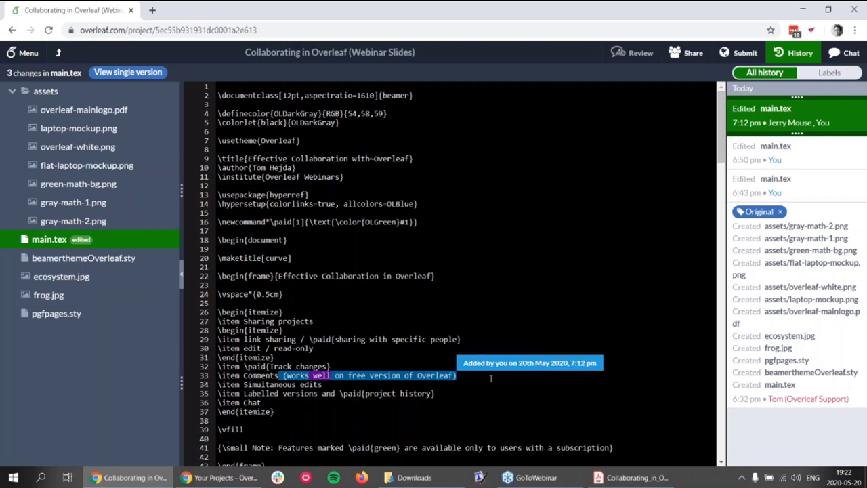
Close the history and enlarge the PDF preview to show the "Effective Collaboration in Overleaf" slide
left_click(784, 52)
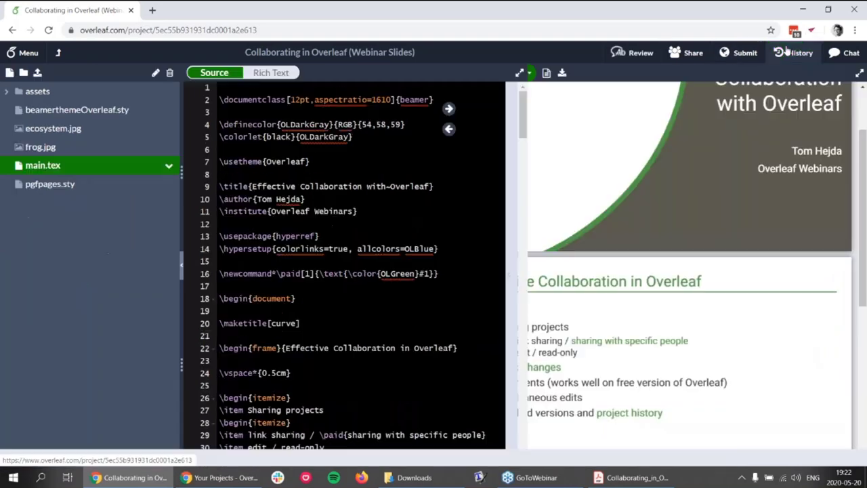
left_click_drag(448, 202, 314, 203)
scroll(586, 231, "down", 3)
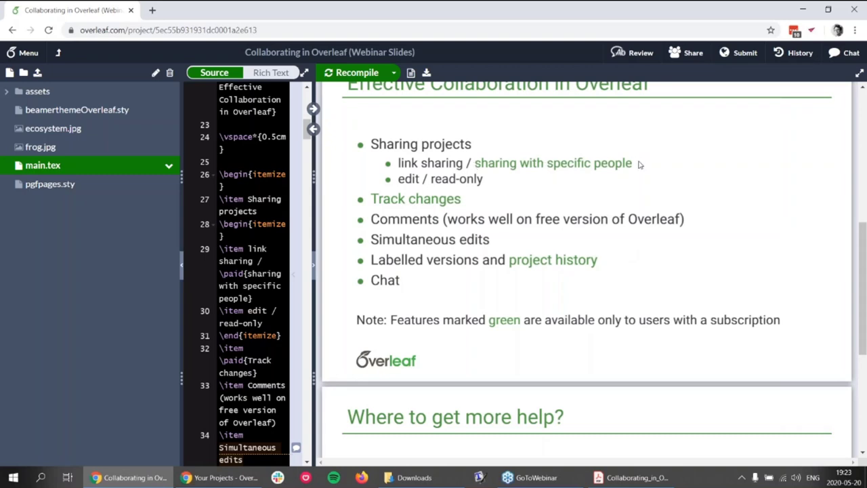
Examine the subscription-only feature "sharing with specific people" on the collaboration slide, leaving no text selected
left_click_drag(477, 163, 519, 163)
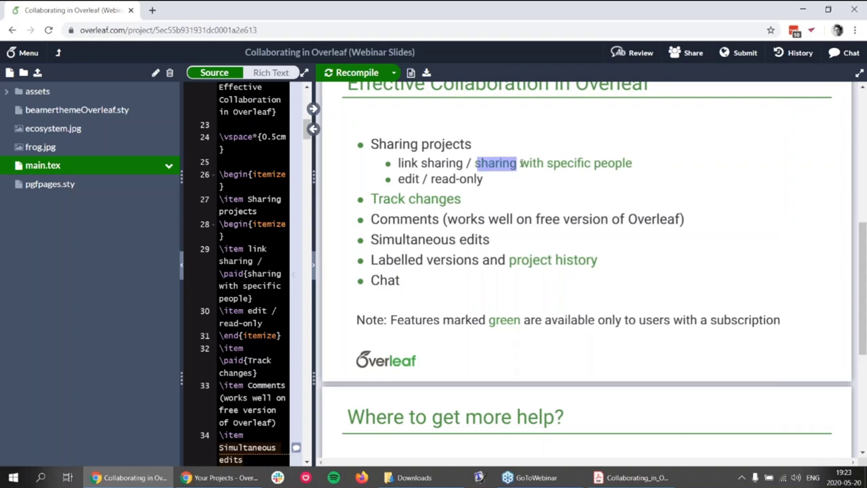
left_click(521, 164)
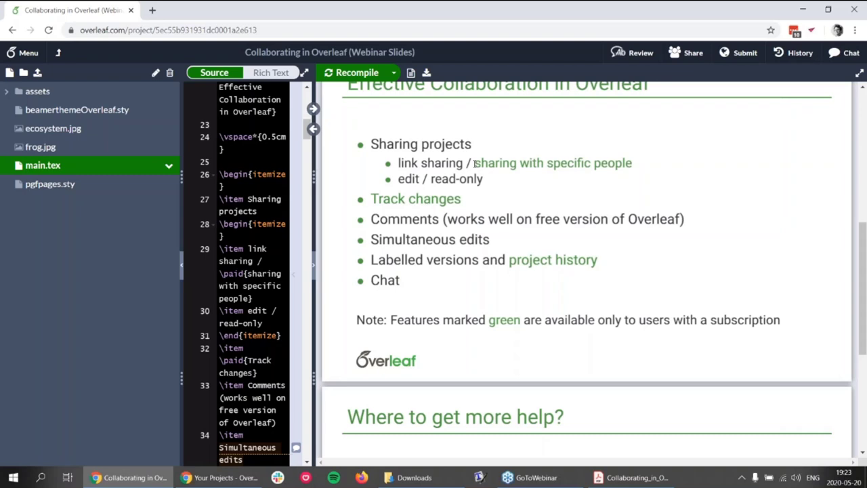
left_click_drag(474, 163, 519, 164)
left_click(522, 163)
Widen the source editor again, narrow the file list, and show the collaboration feature list in main.tex
left_click_drag(314, 174, 508, 166)
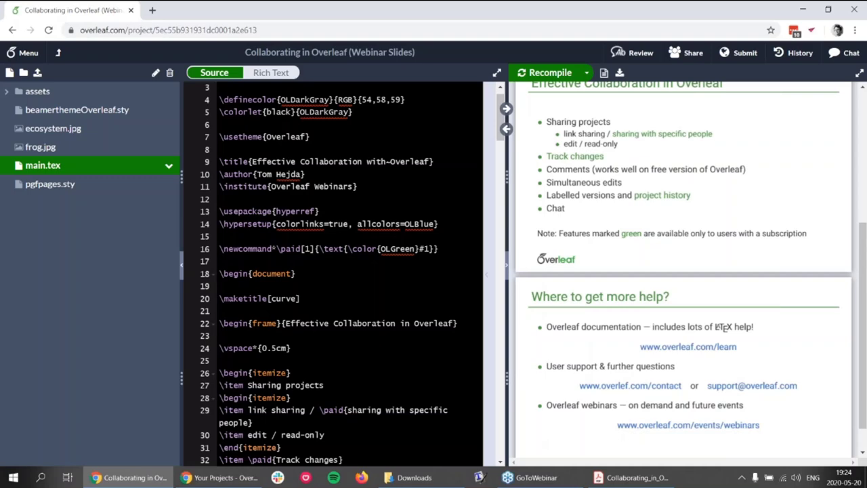
left_click_drag(507, 161, 437, 163)
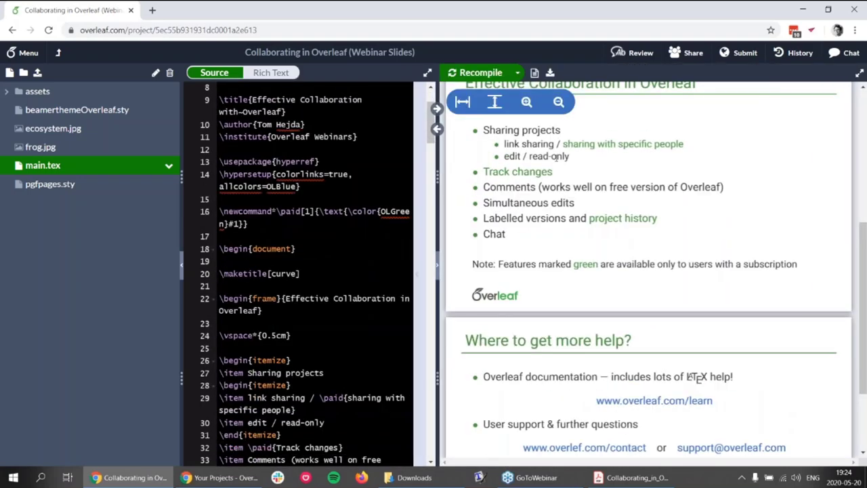
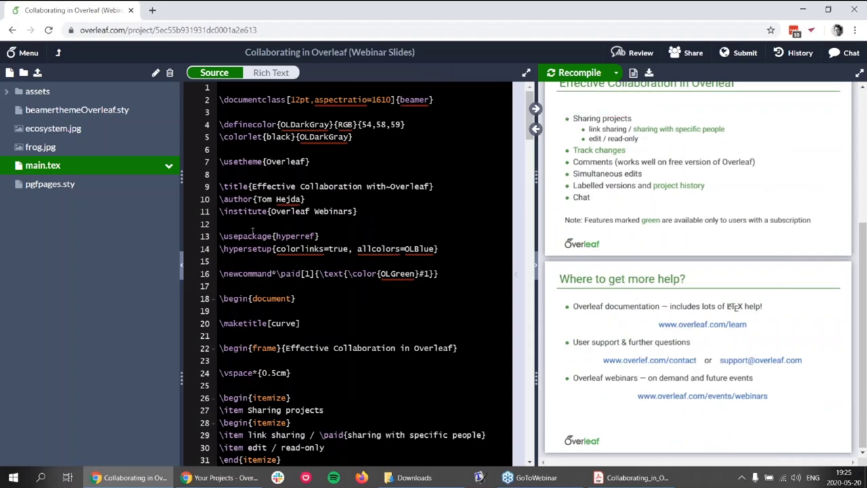
left_click_drag(182, 176, 137, 178)
scroll(261, 284, "down", 6)
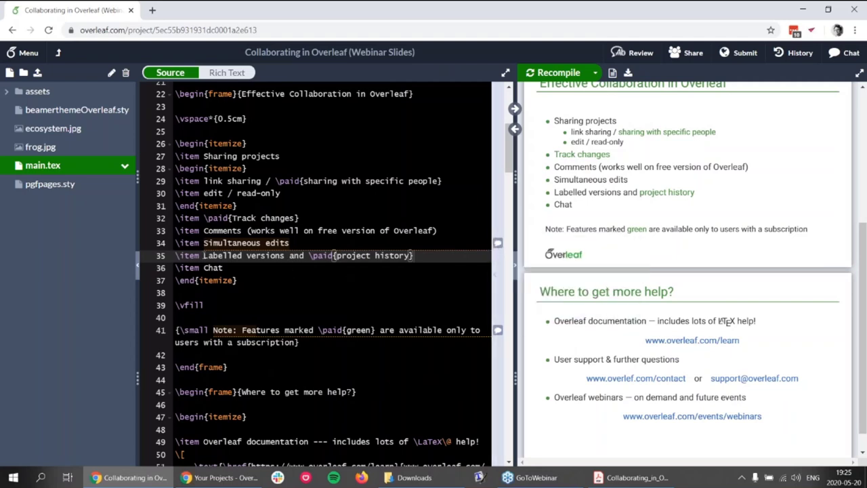
Display the review comments beside main.tex and examine the "Simultaneous edits" text on line 34 that the first comment refers to
mouse_move(499, 243)
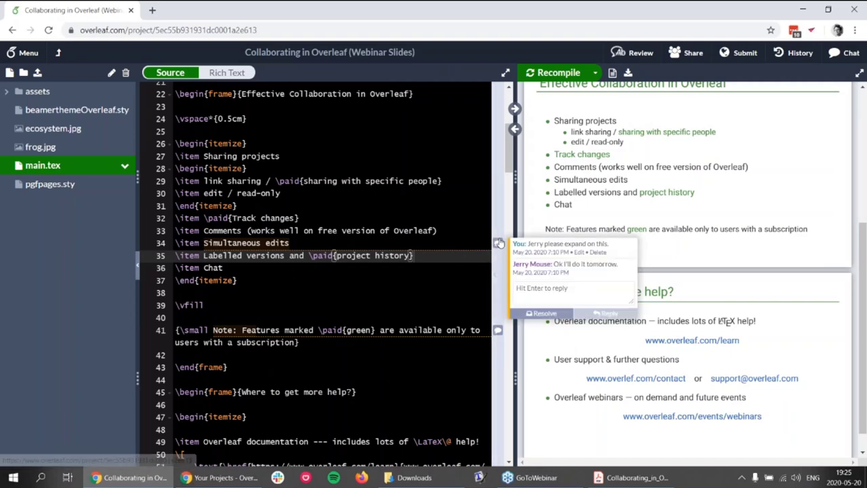
left_click(498, 243)
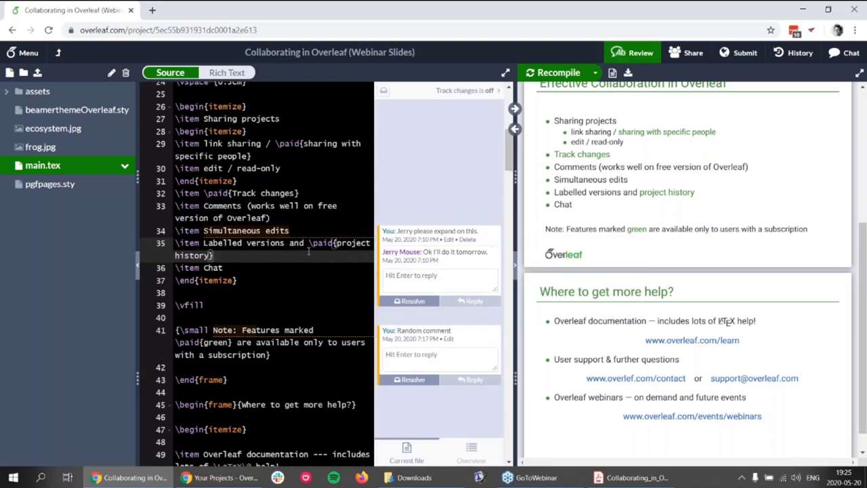
left_click_drag(204, 230, 293, 231)
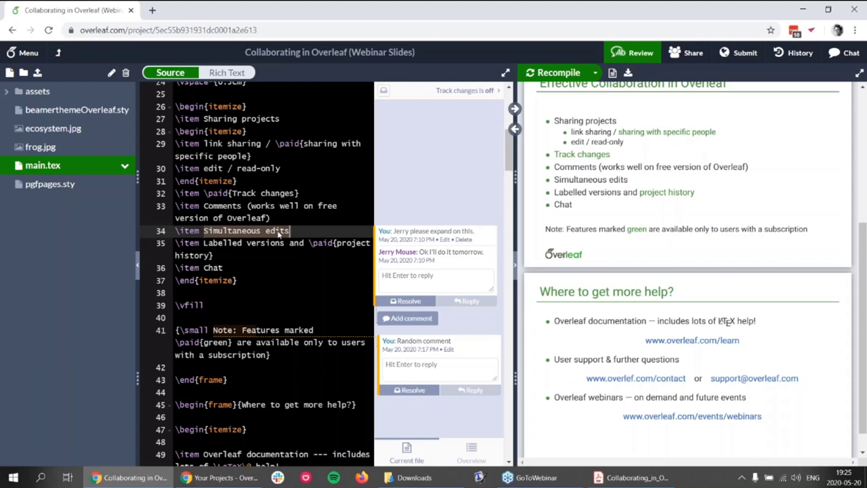
left_click(275, 231)
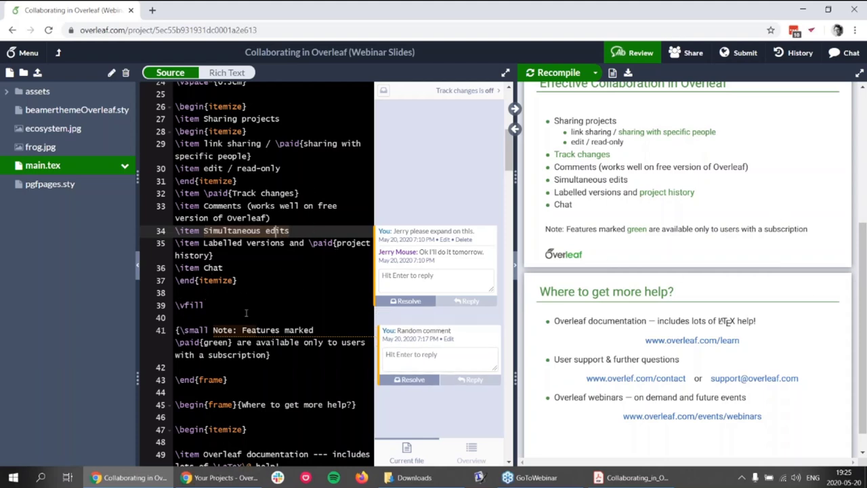
Reply "Thank you!" to the comment thread on "Simultaneous edits" and return to the source text at line 32
left_click(316, 233)
left_click(398, 234)
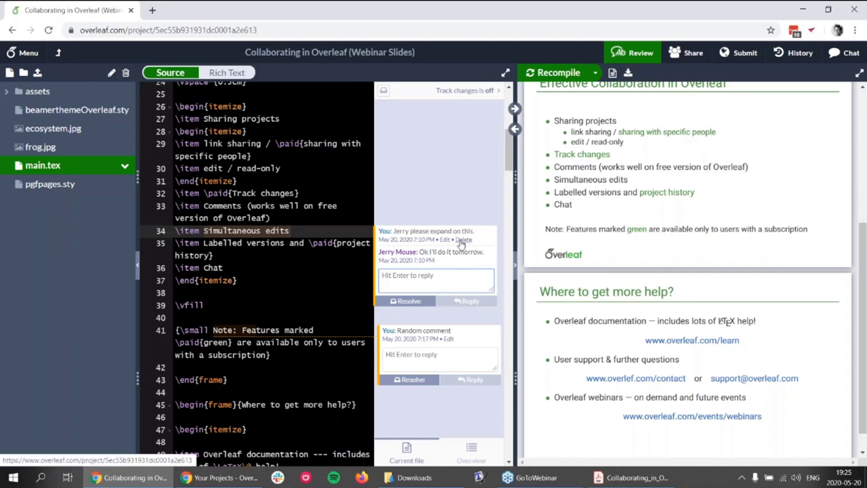
type("Thanks")
key("BackSpace")
type("you!")
key("Return")
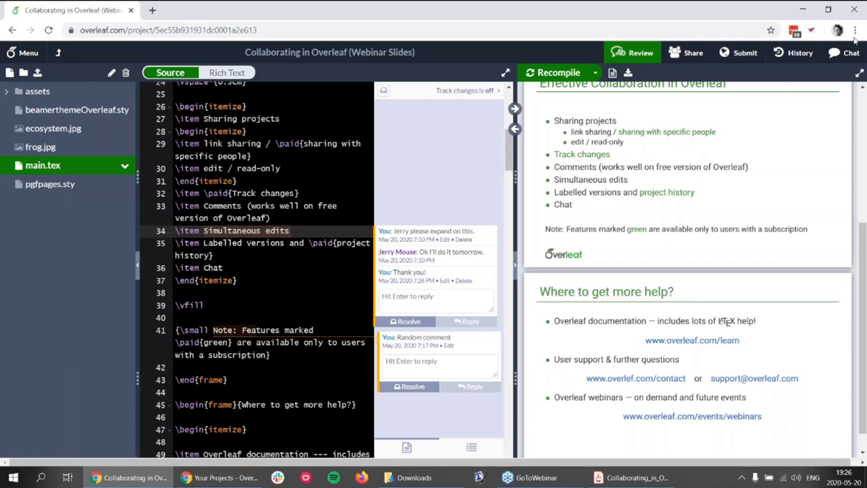
left_click(311, 195)
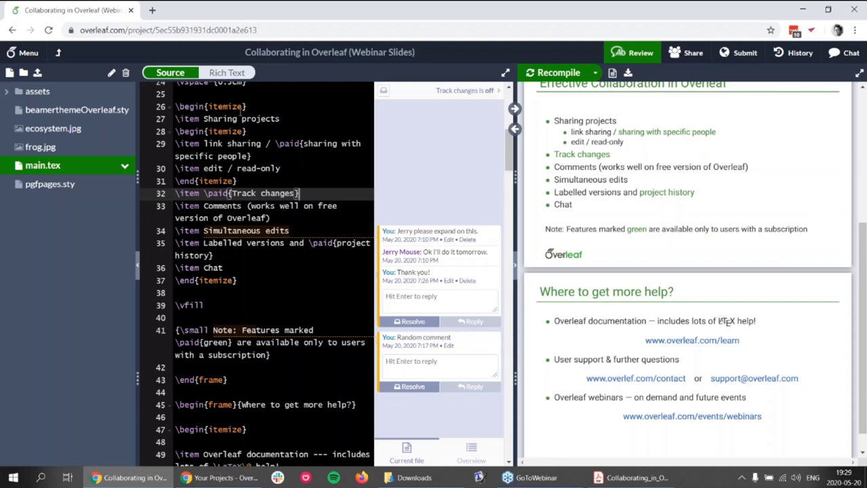
Go back to the project list and view the form for creating a new folder, closing it without creating one
left_click(58, 53)
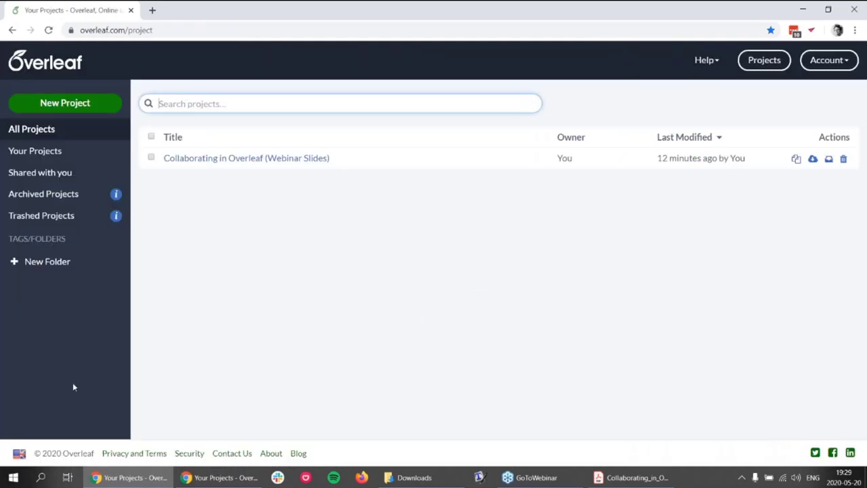
left_click(15, 266)
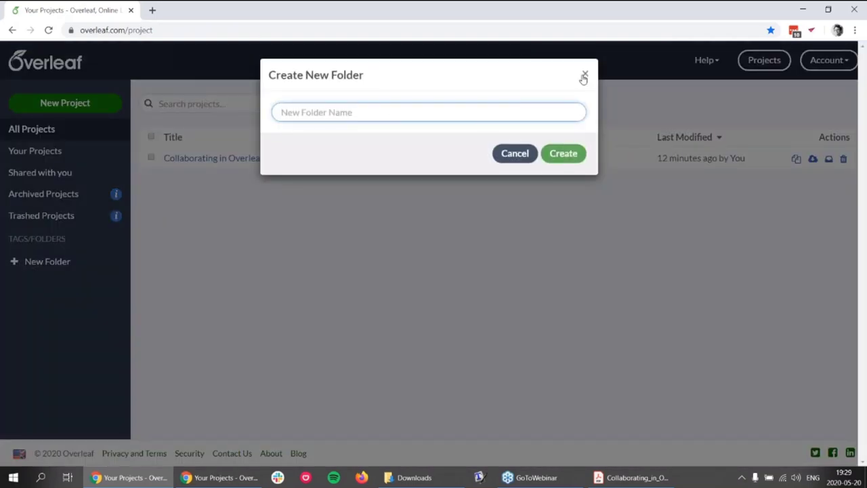
left_click(585, 75)
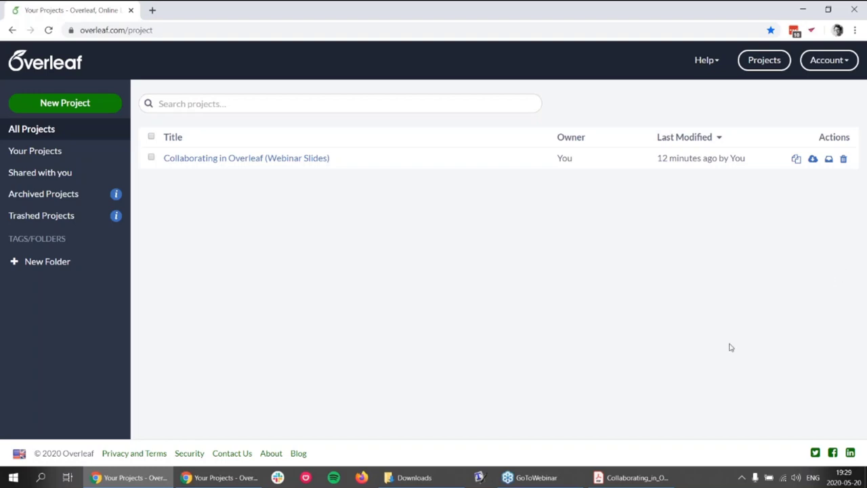
Switch to the full-screen PDF presentation and advance to the slide "Where to get more help?"
left_click(617, 474)
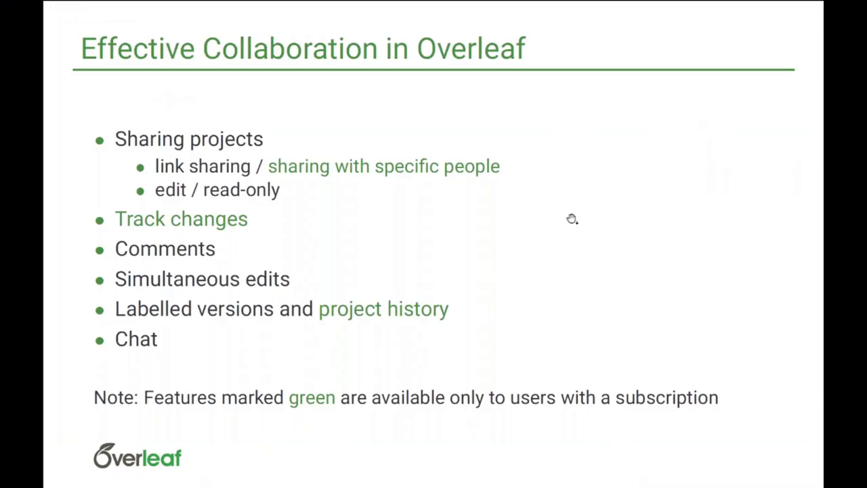
key("Right")
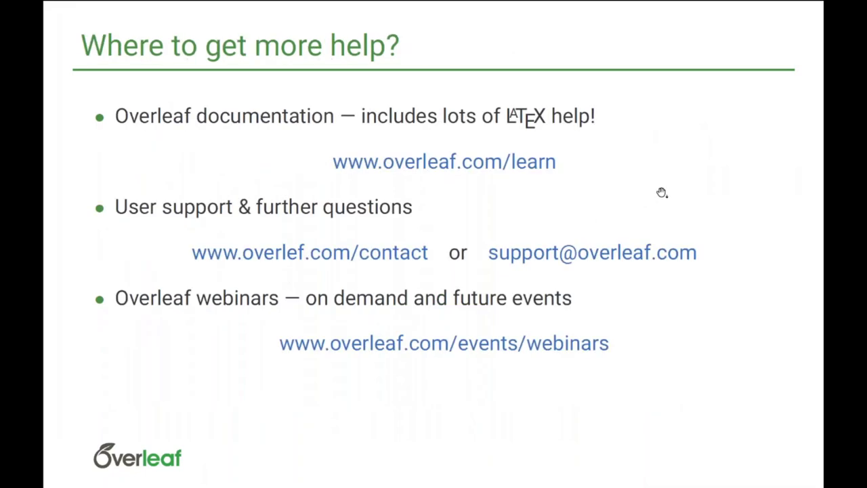